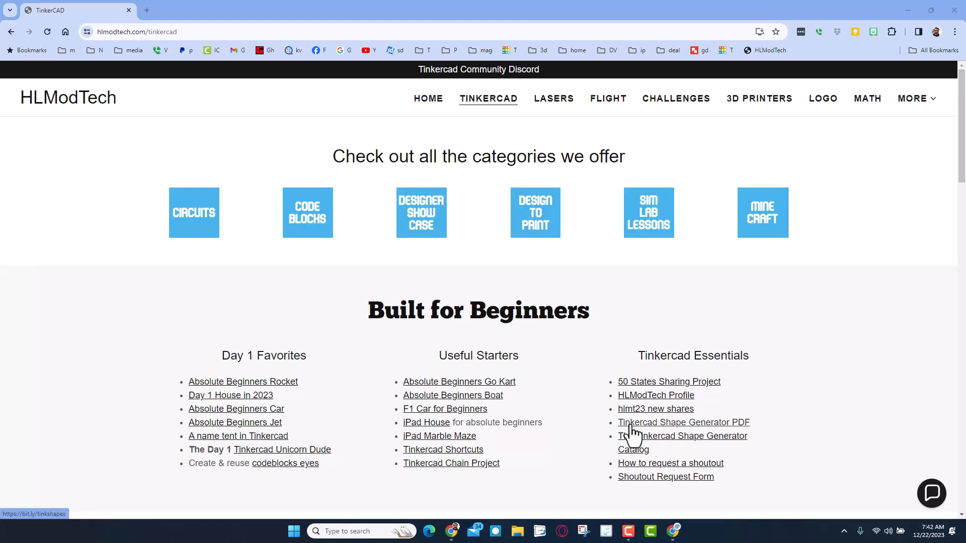
Open the Tinkercad Shape Generator PDF and examine the shapes listed across its five pages
click(661, 423)
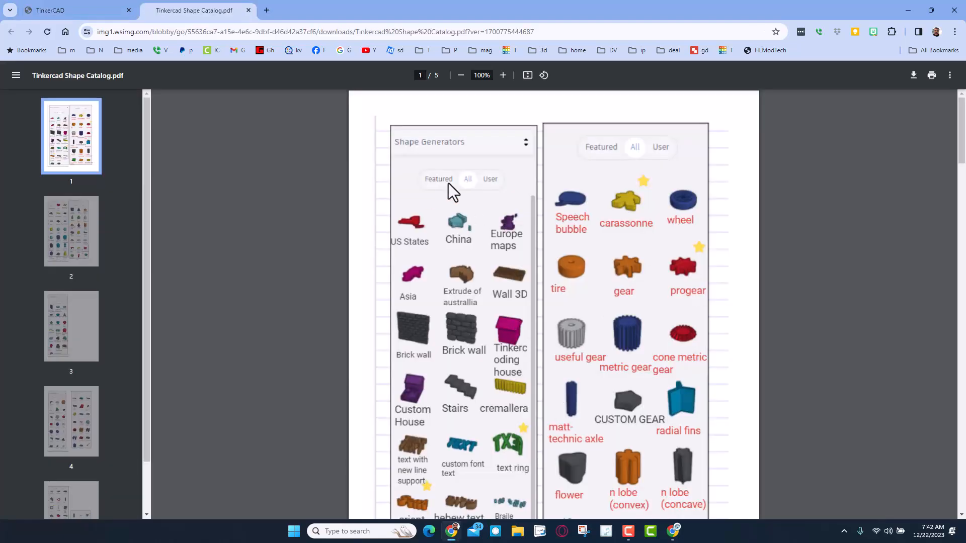
scroll(447, 185, down, 2)
scroll(568, 297, down, 5)
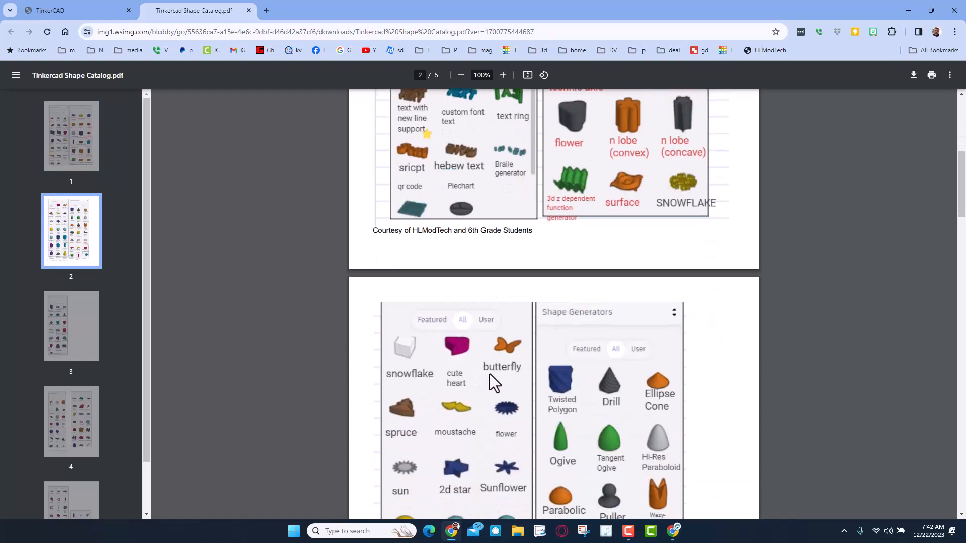
scroll(588, 362, down, 6)
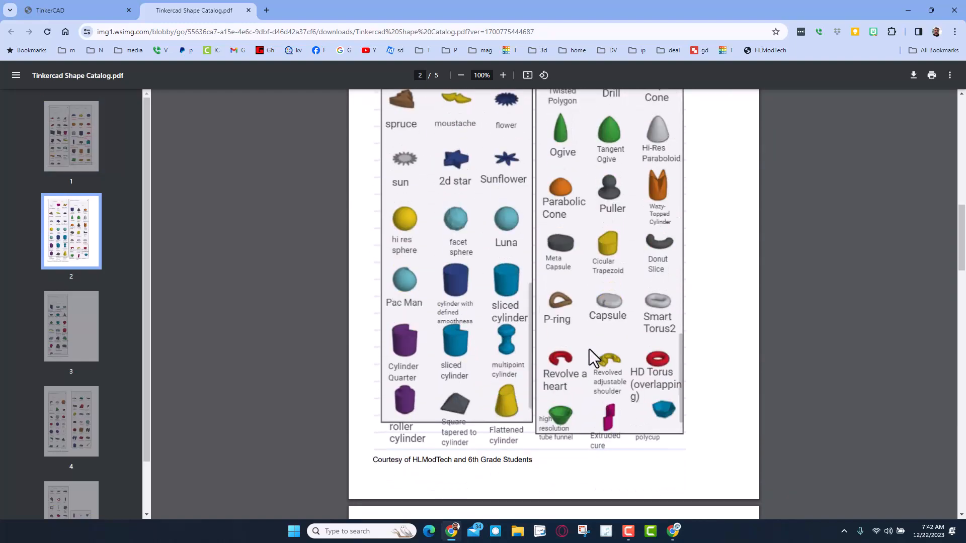
scroll(590, 349, down, 8)
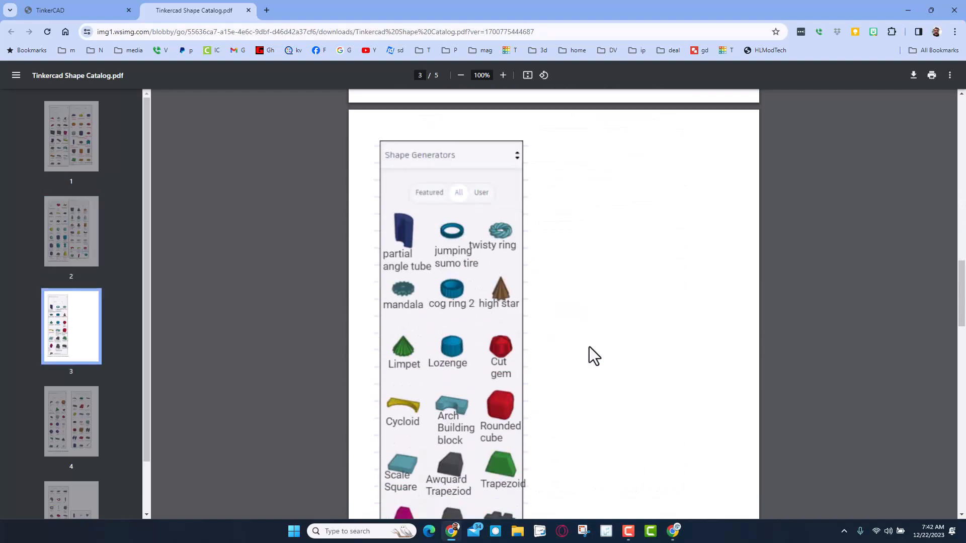
scroll(589, 346, down, 8)
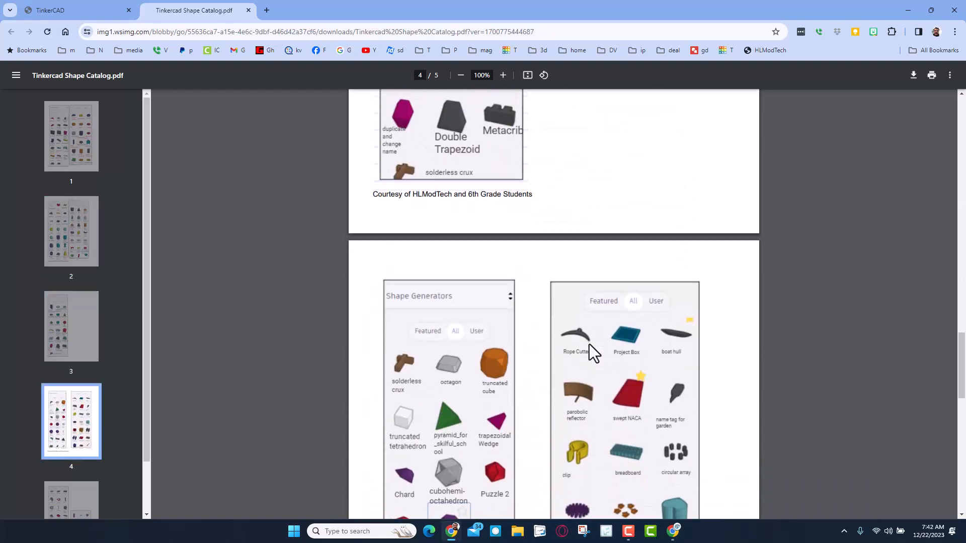
scroll(590, 345, down, 8)
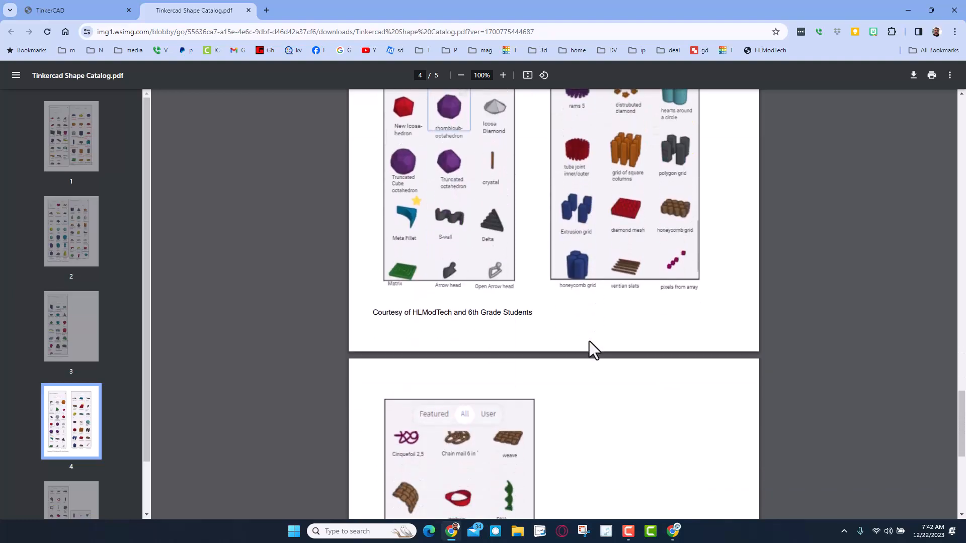
scroll(590, 341, down, 5)
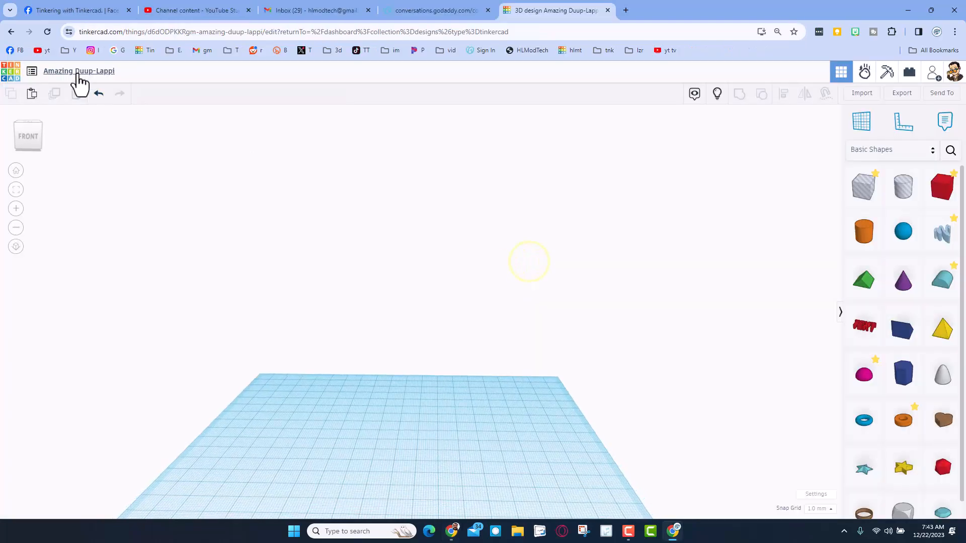
Rename the new 3D design as "Christmas tree"
click(77, 71)
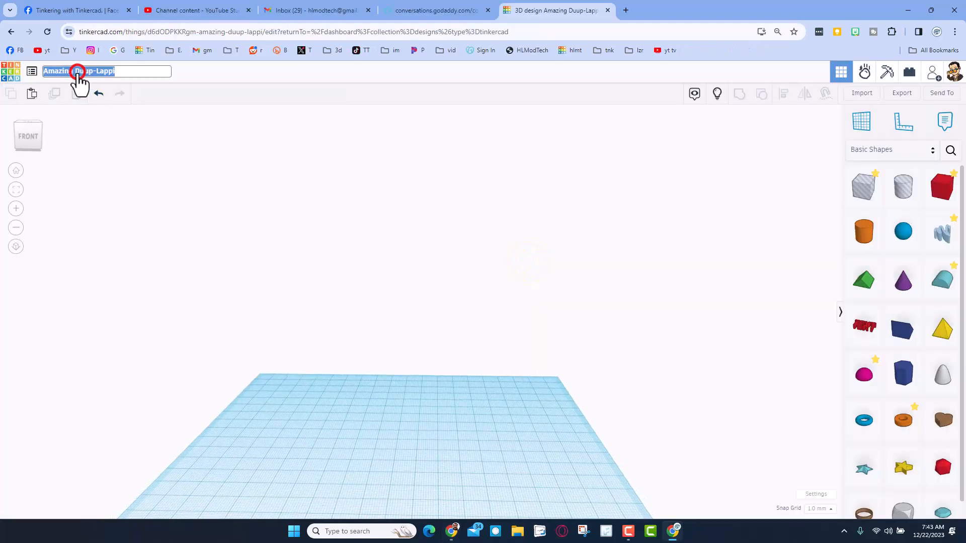
text(tree)
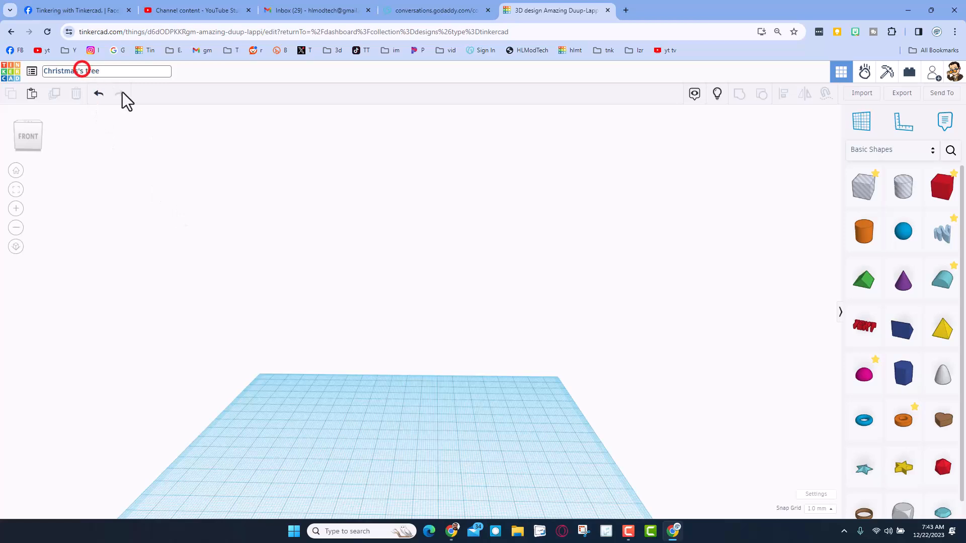
key(BackSpace)
key(BackSpace)
click(333, 307)
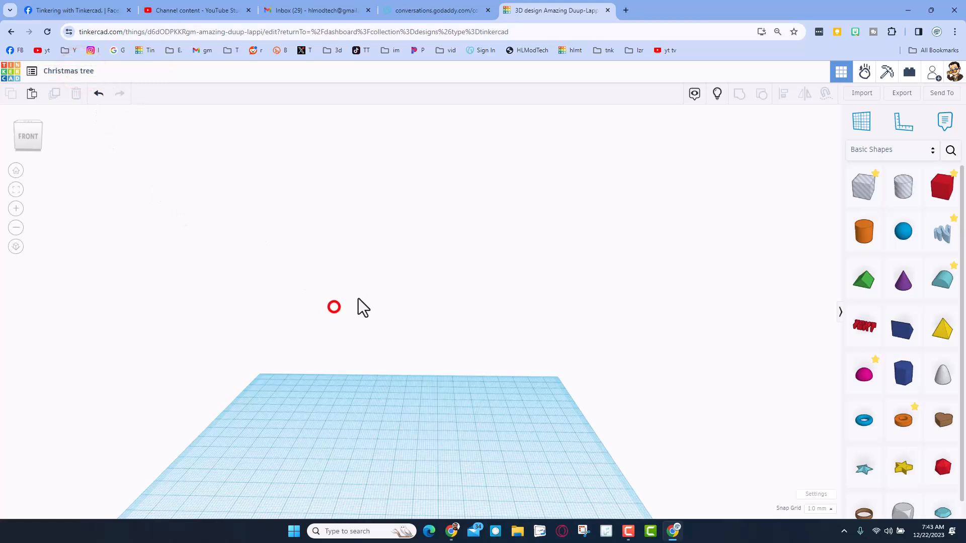
Search the community shapes for "semi" and place the semi buttress threads spiral near the middle of the workplane
right_drag(350, 303, 378, 337)
click(950, 151)
click(871, 118)
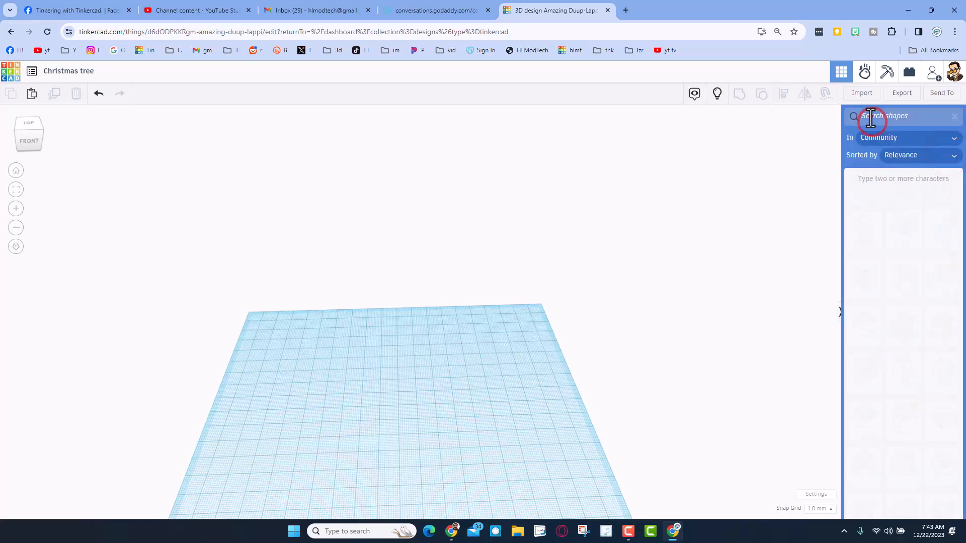
text(semi)
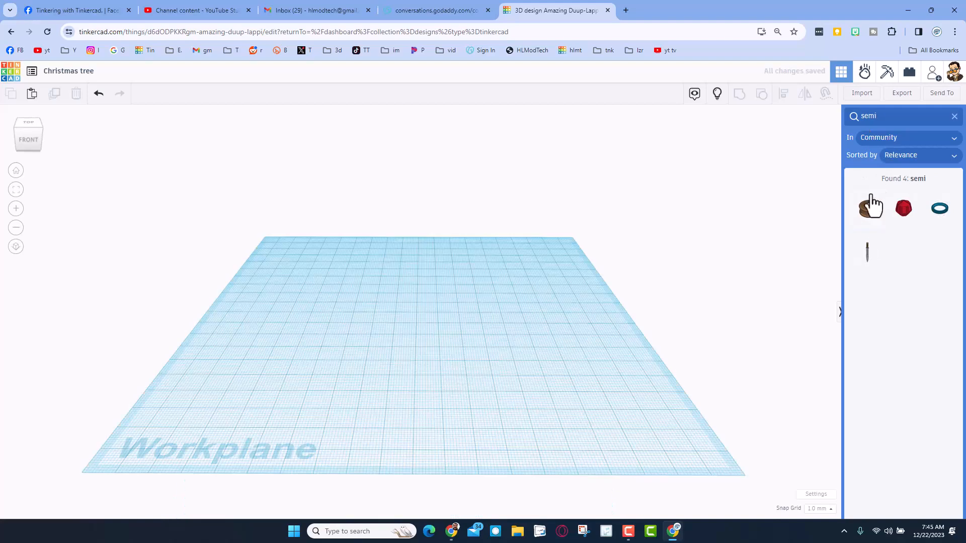
click(867, 209)
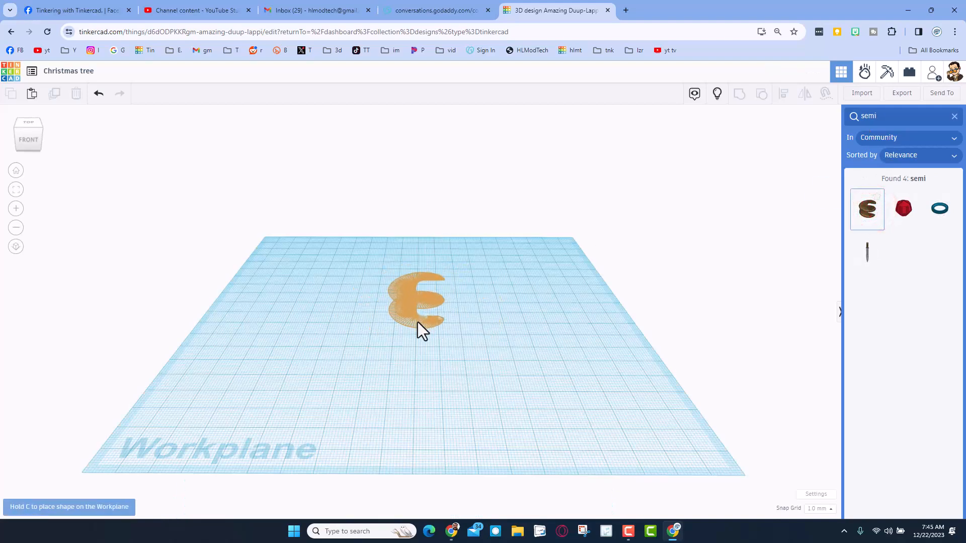
click(417, 322)
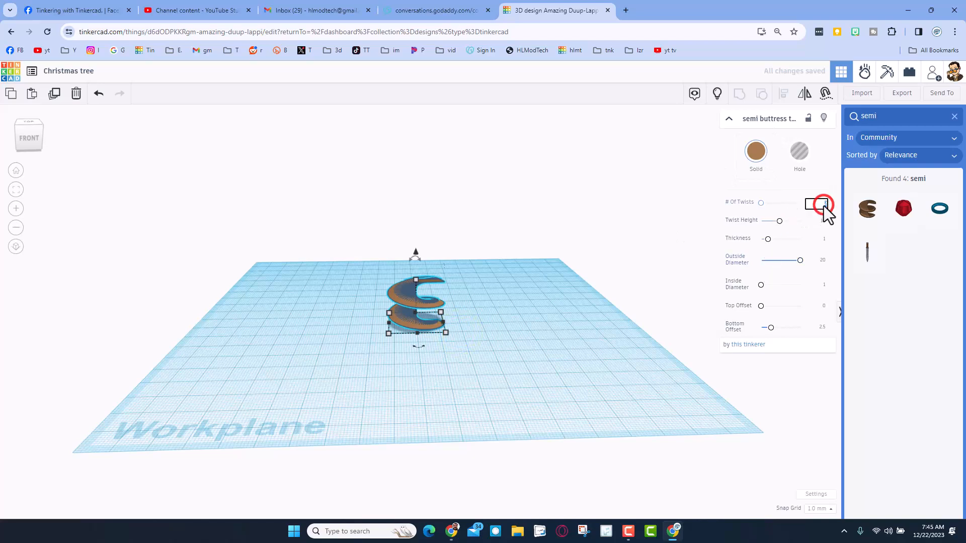
Set the spiral's number of twists to 8 and both its top and bottom offsets to 10
text(8)
key(Return)
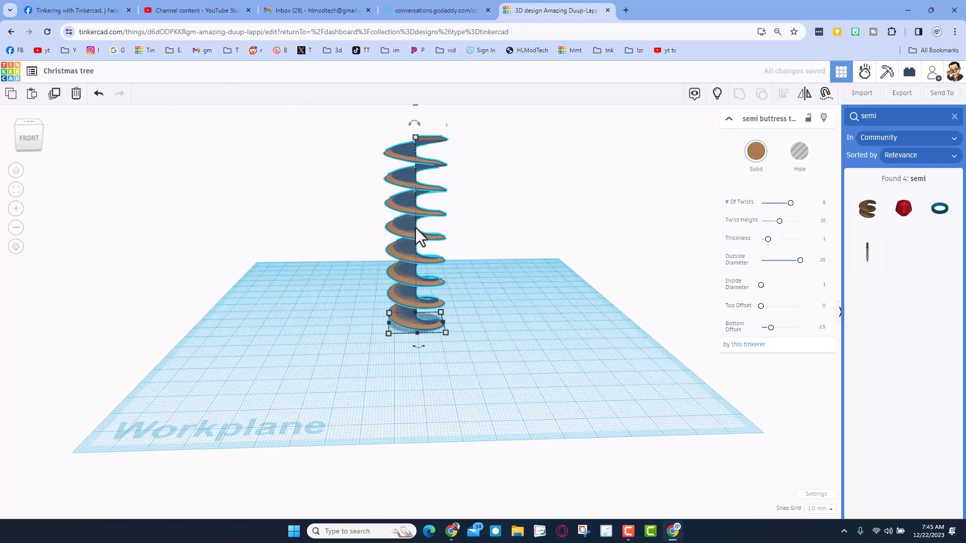
click(799, 261)
drag(760, 310, 800, 311)
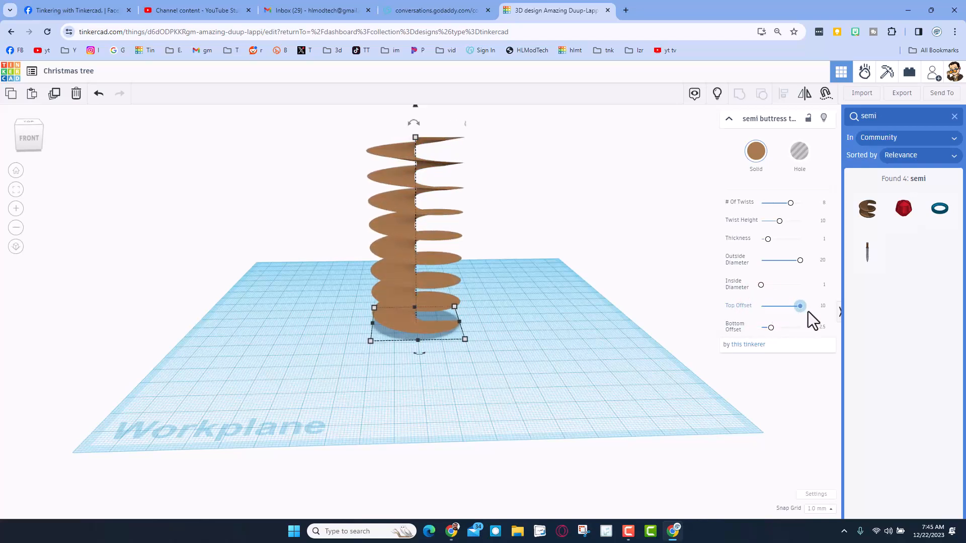
click(771, 329)
drag(771, 328, 812, 332)
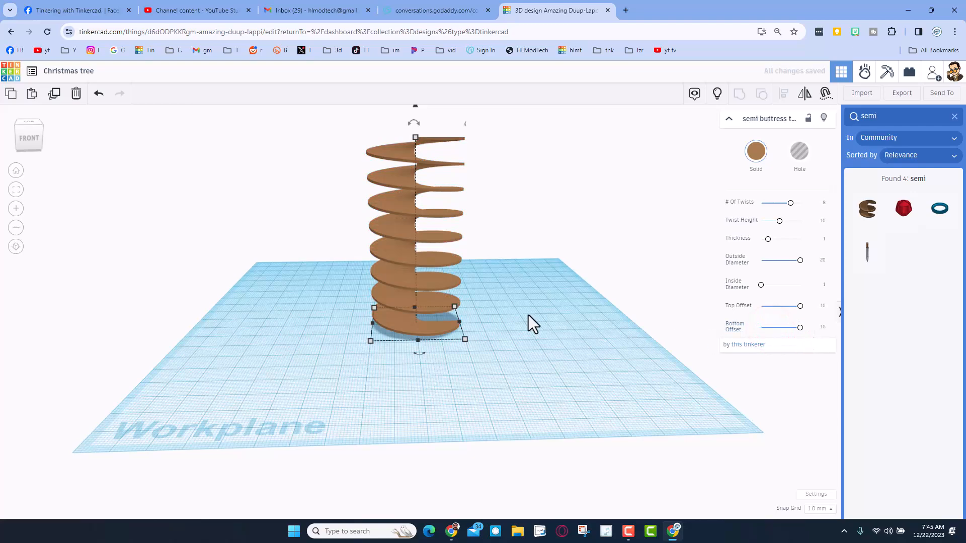
Compress the spiral's height to about 58.5 mm and scale it up proportionally to about 102.5 mm tall
right_drag(531, 295, 514, 309)
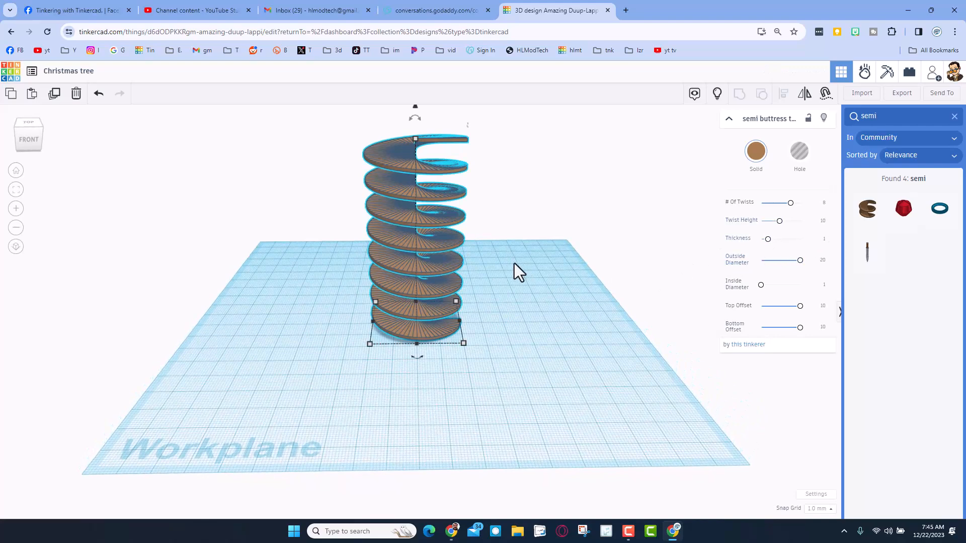
right_drag(517, 260, 487, 255)
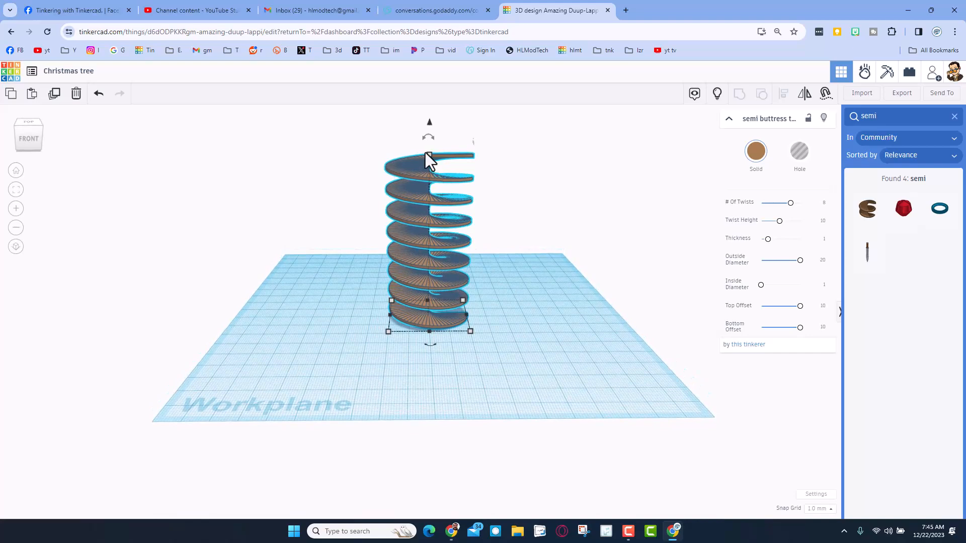
drag(426, 156, 433, 202)
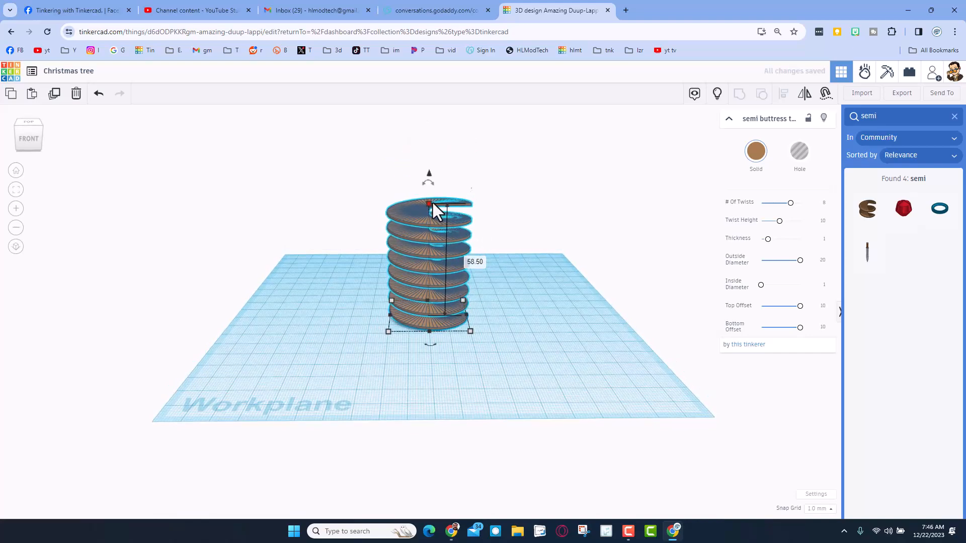
alt+shift+drag(429, 202, 457, 157)
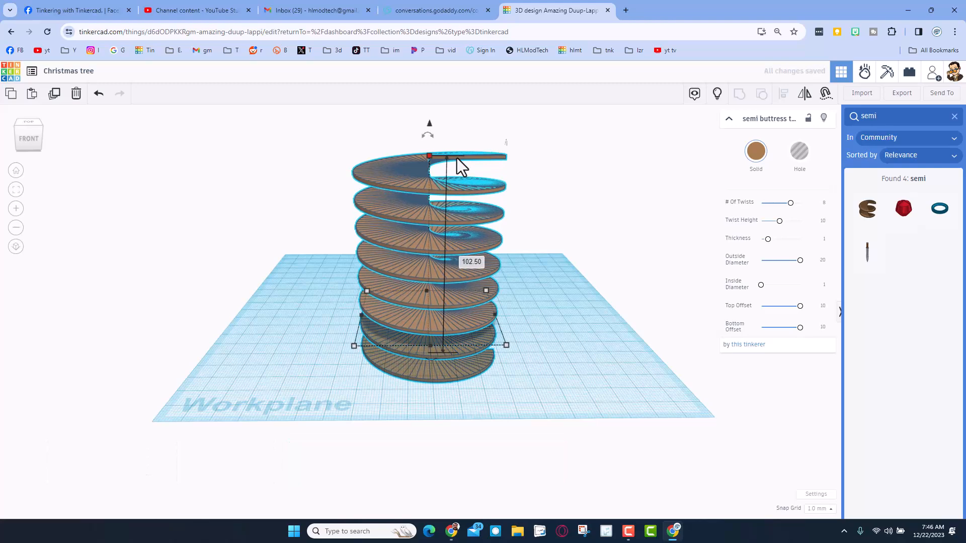
Drop the enlarged spiral onto the workplane so that it rests on the surface
click(574, 289)
scroll(573, 282, down, 2)
right_drag(567, 284, 573, 264)
click(495, 239)
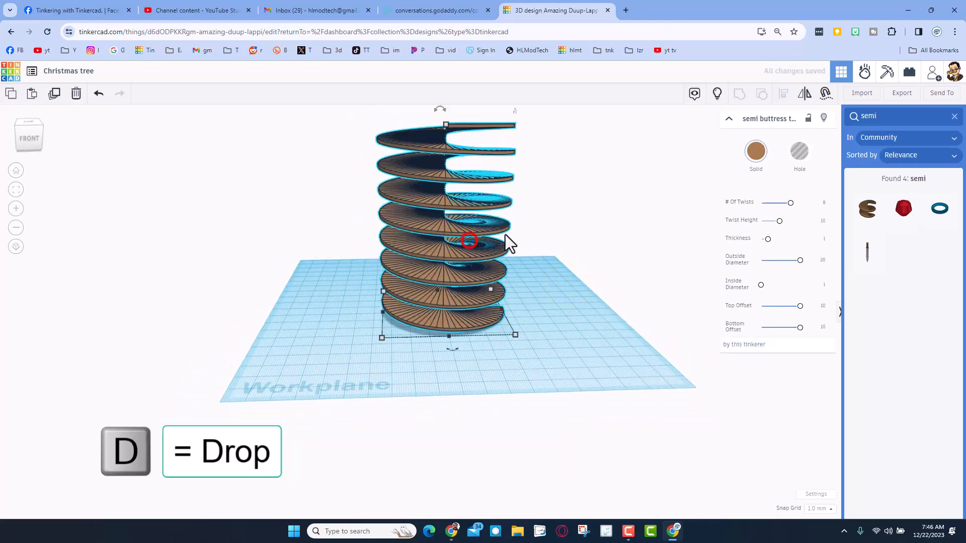
Colour the spiral dark green and move it about 57 mm by 61 mm toward the workplane's back-left corner
click(755, 156)
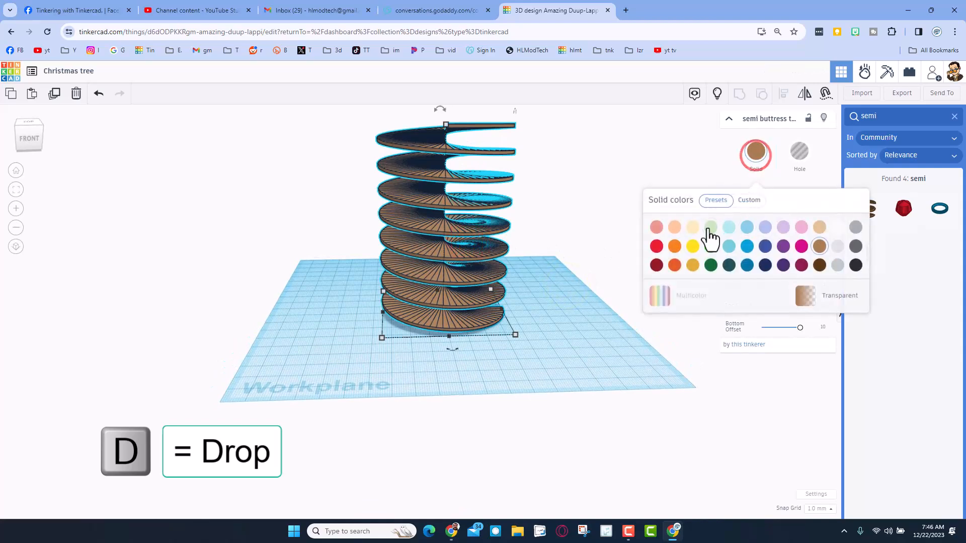
click(711, 265)
scroll(551, 262, down, 1)
click(561, 356)
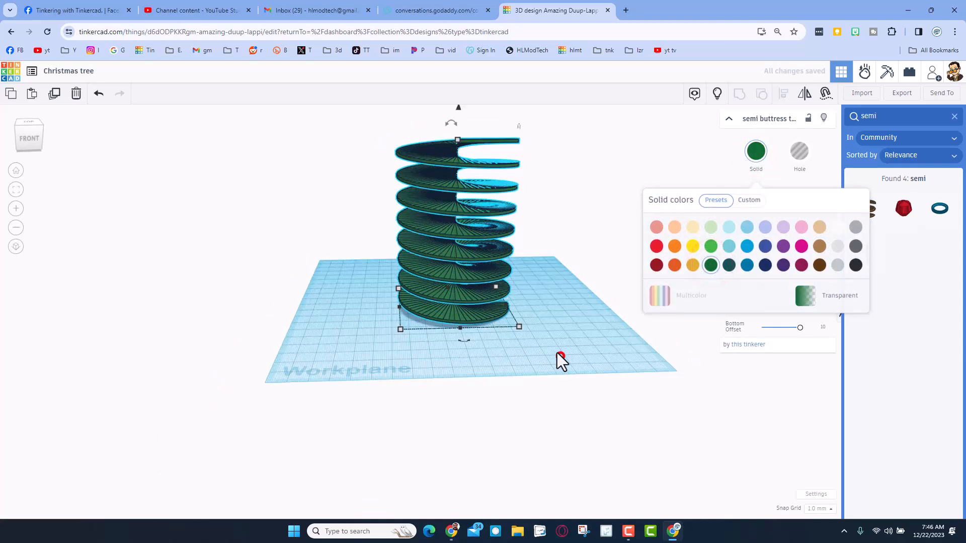
drag(477, 304, 390, 277)
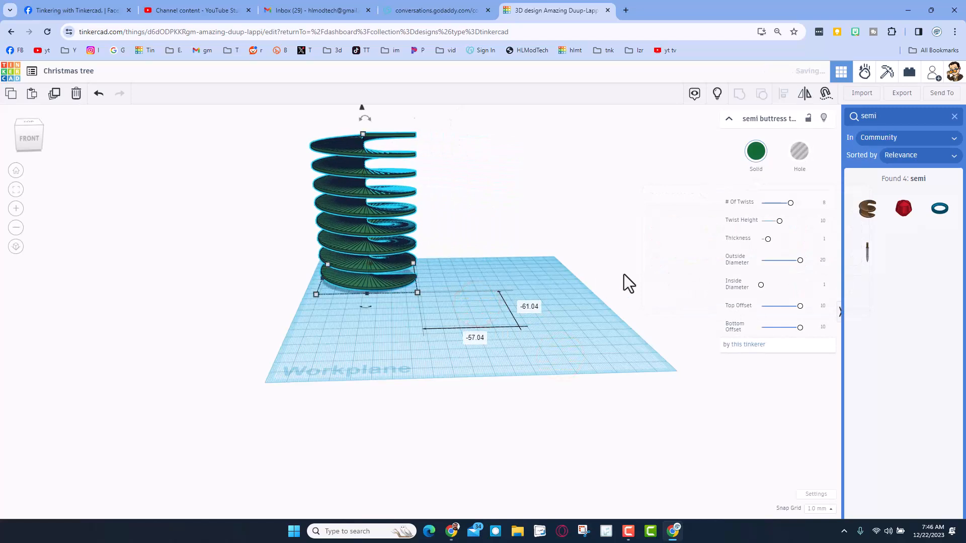
Leave the shape search and place a basic cone on the workplane beside the green spiral
click(954, 117)
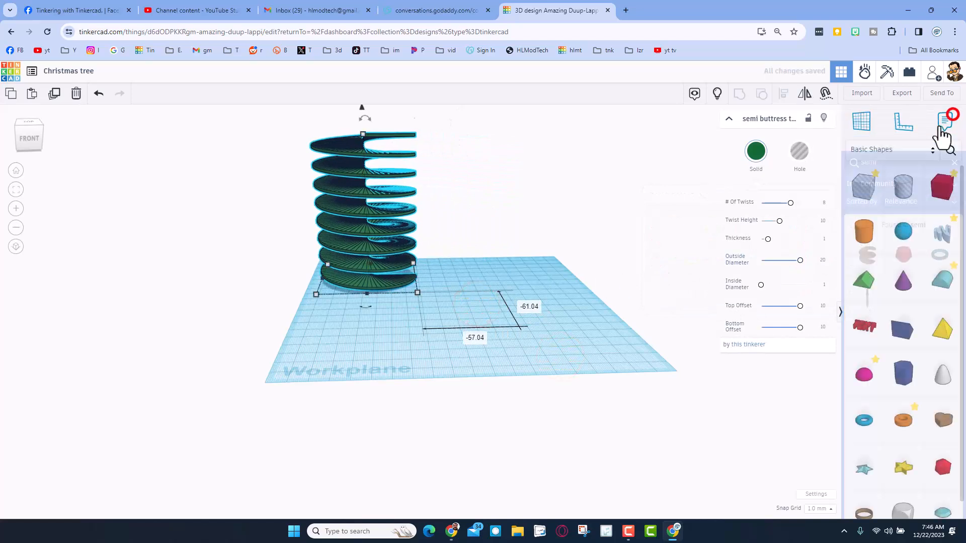
drag(899, 284, 465, 317)
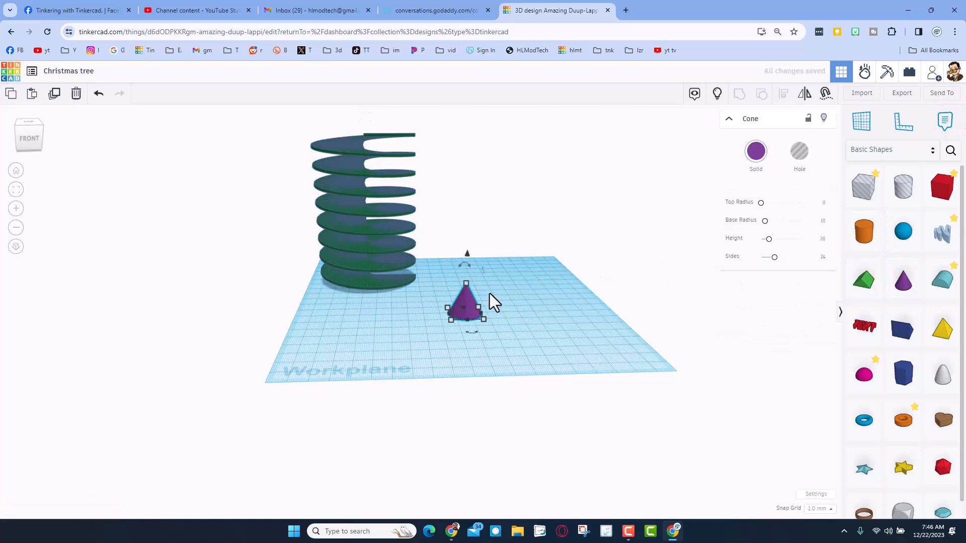
click(354, 271)
click(315, 294)
click(471, 312)
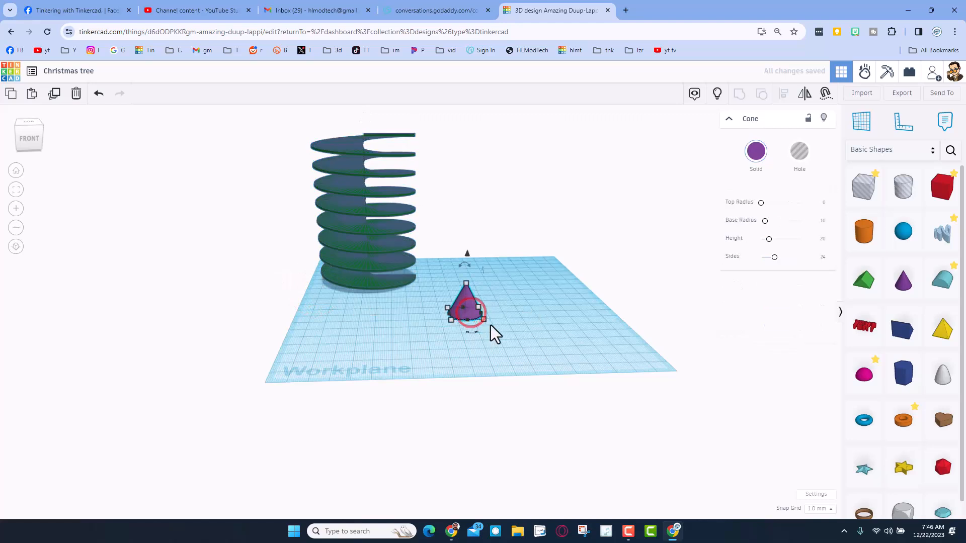
Scale the cone up proportionally so that its base measures 70 mm by 70 mm
shift+drag(483, 325, 520, 347)
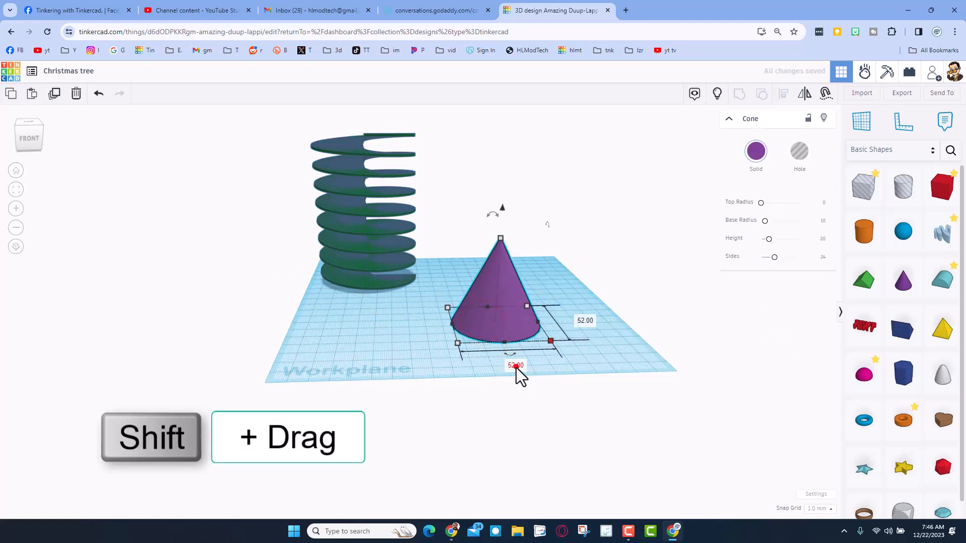
click(516, 367)
text(70)
key(Return)
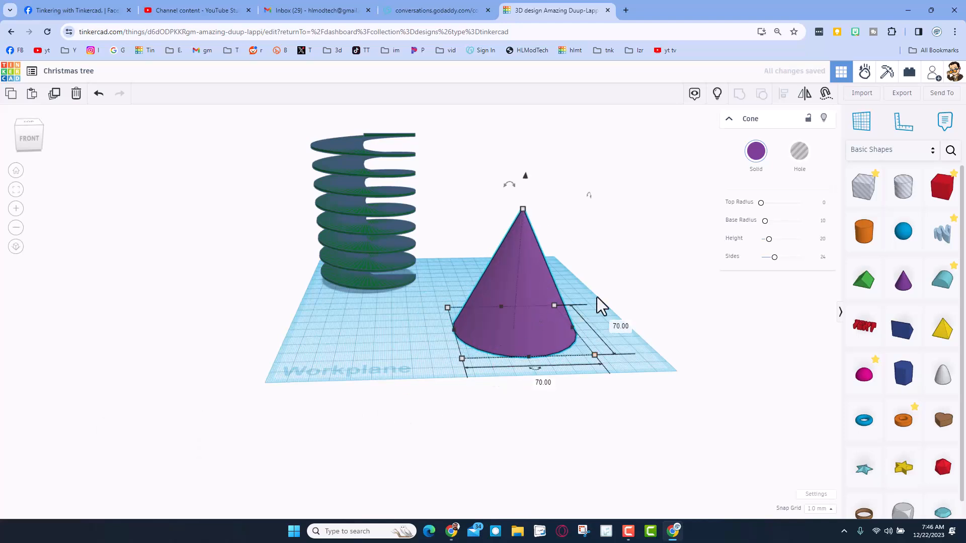
Move the cone a little closer to the spiral and stretch its height to about 101 mm, comparing with the spiral's height
drag(536, 353, 518, 345)
drag(494, 206, 495, 187)
click(364, 132)
click(363, 140)
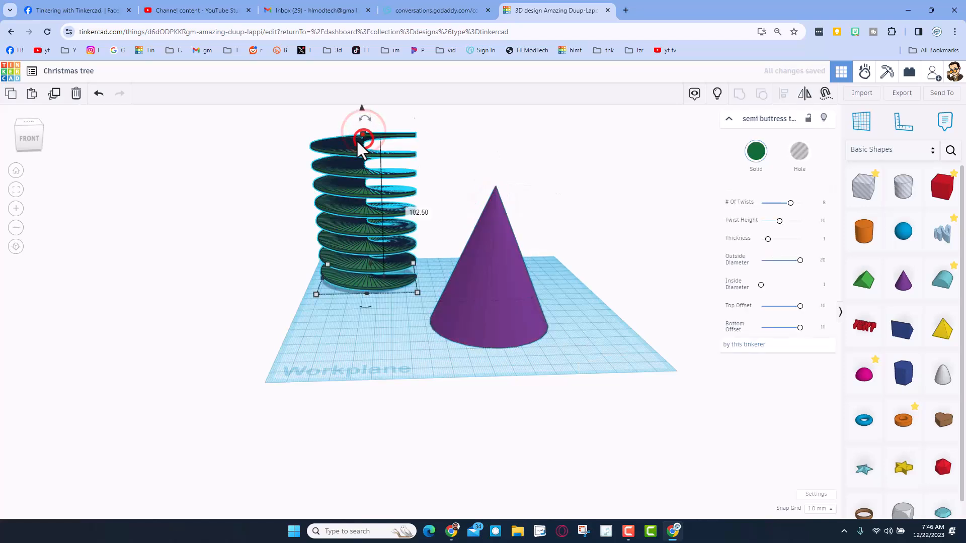
click(482, 271)
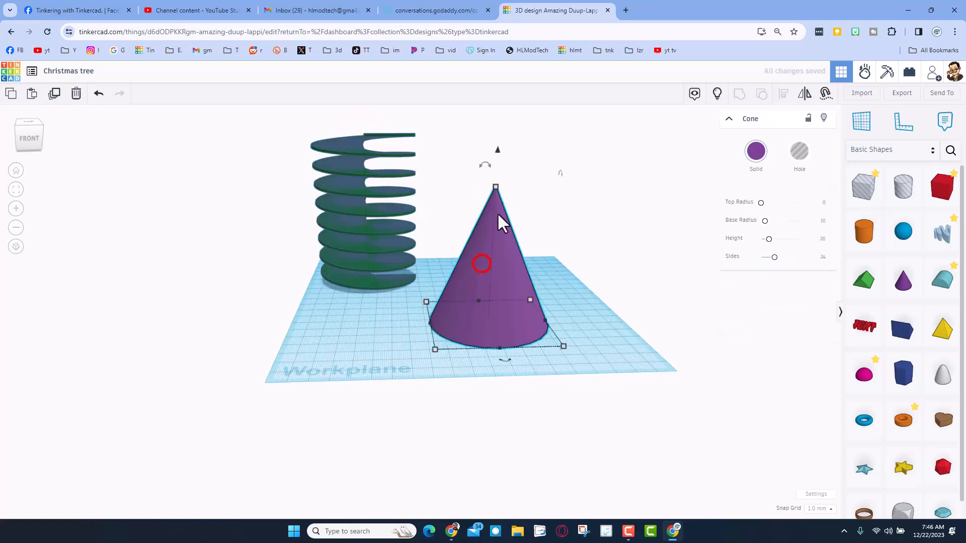
drag(496, 192, 498, 146)
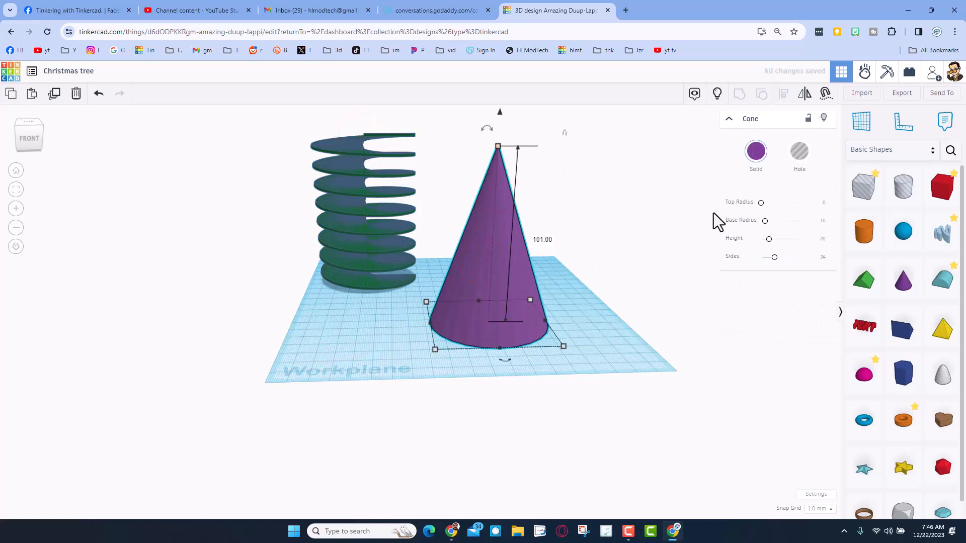
Turn the tall cone into a hole and adjust its number of sides
click(801, 152)
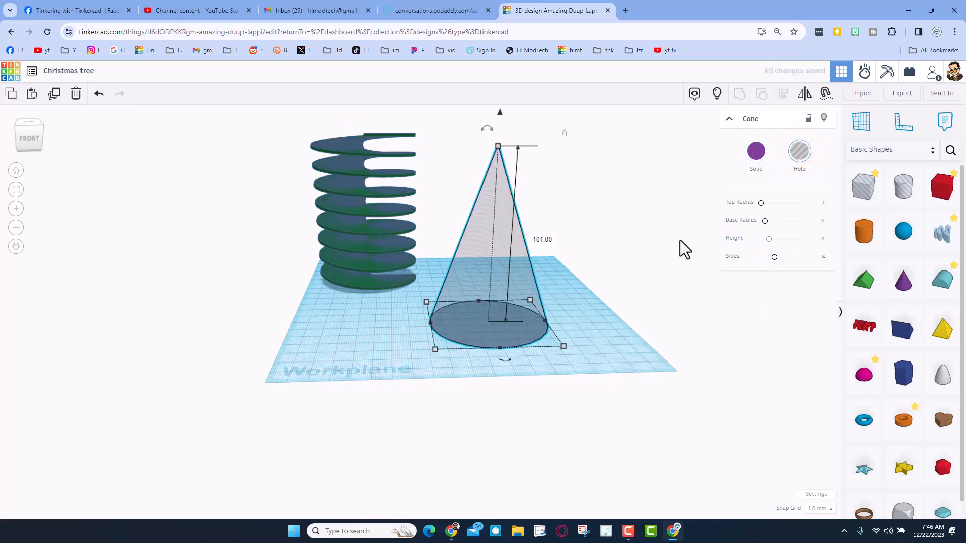
mouse_move(774, 261)
mouse_down()
mouse_move(823, 261)
mouse_move(776, 263)
mouse_up()
click(585, 256)
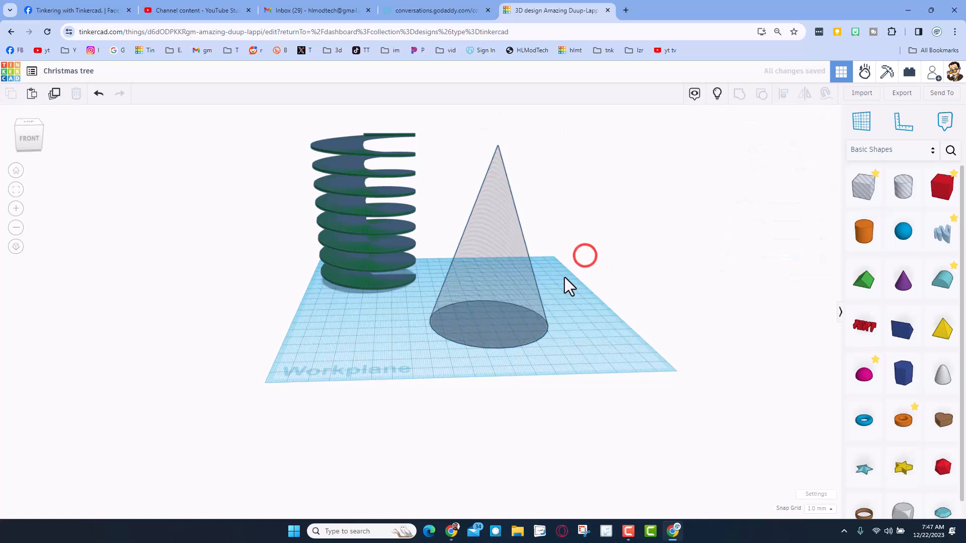
Place a solid box on the workplane beside the cone hole
scroll(567, 267, down, 1)
right_drag(584, 254, 577, 275)
drag(498, 272, 507, 305)
click(484, 343)
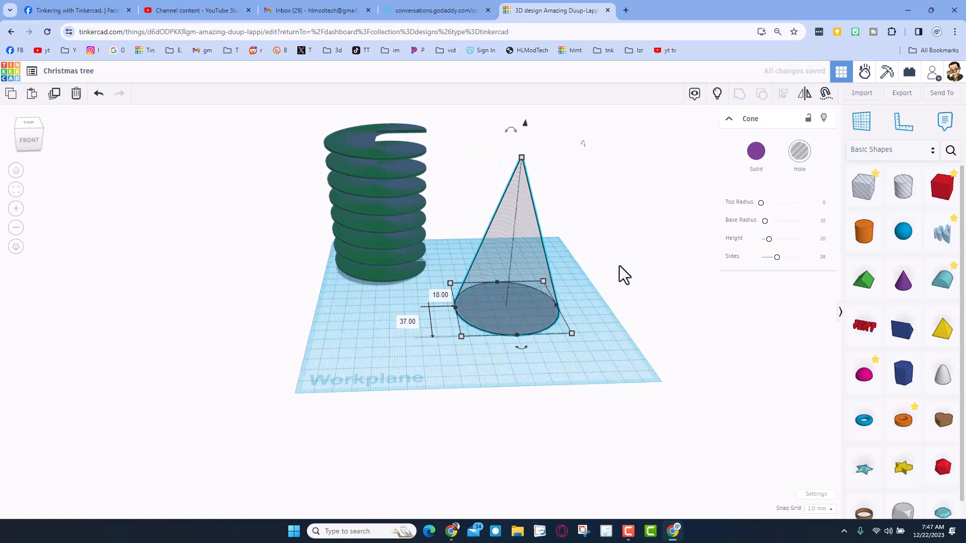
drag(933, 196, 602, 349)
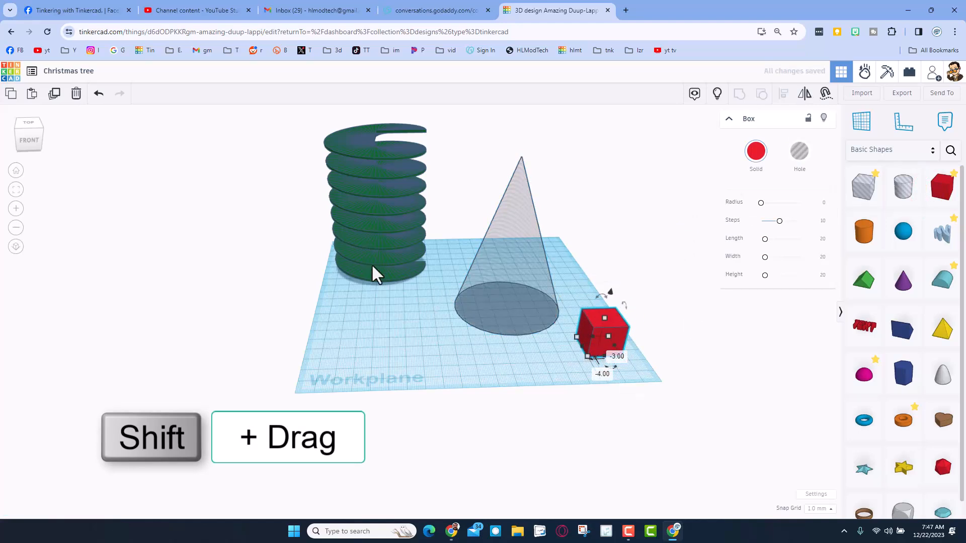
Scale the box up proportionally until its base measures 90 mm by 90 mm
shift+drag(577, 336, 519, 298)
drag(505, 293, 502, 293)
click(439, 324)
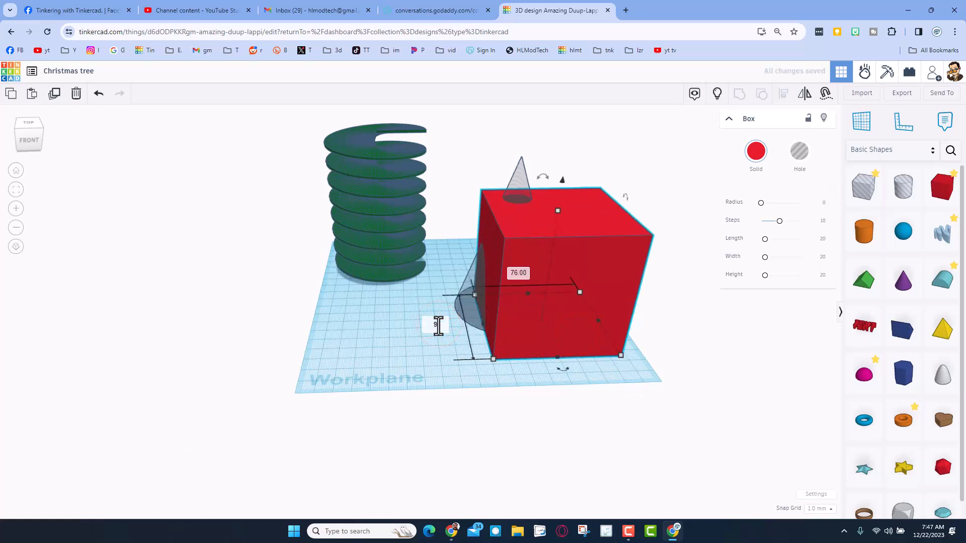
text(90)
key(Return)
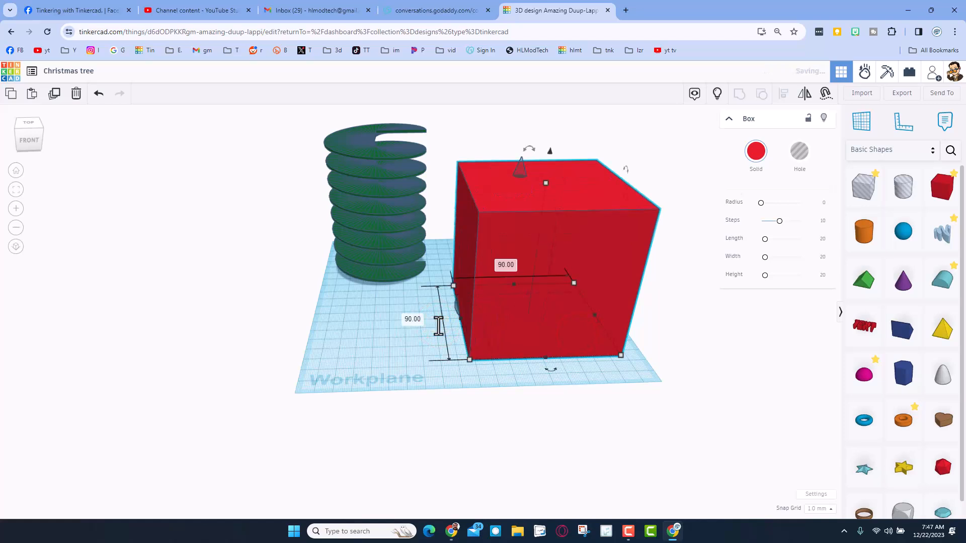
Stretch the box upward until it is taller than the cone and recolor it light blue
drag(546, 183, 553, 128)
click(423, 320)
click(570, 265)
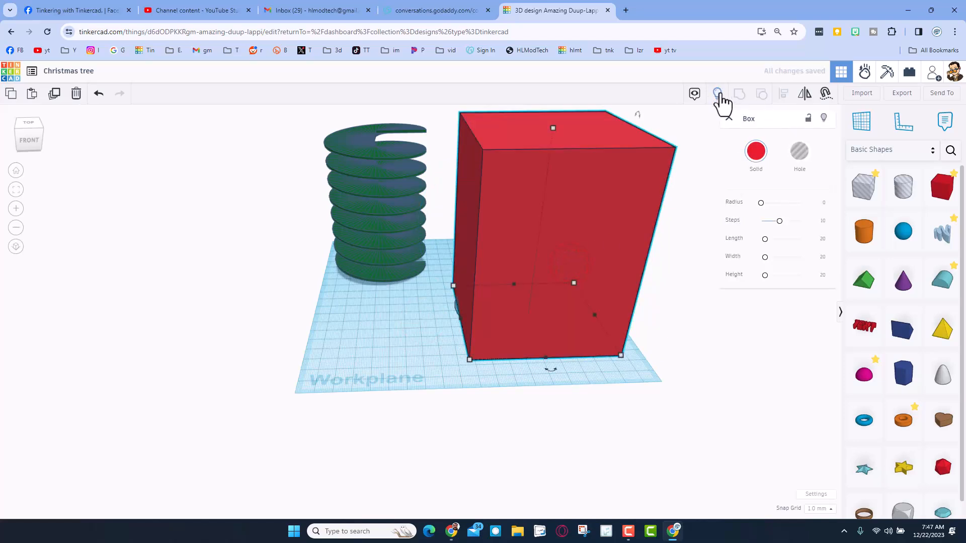
click(755, 152)
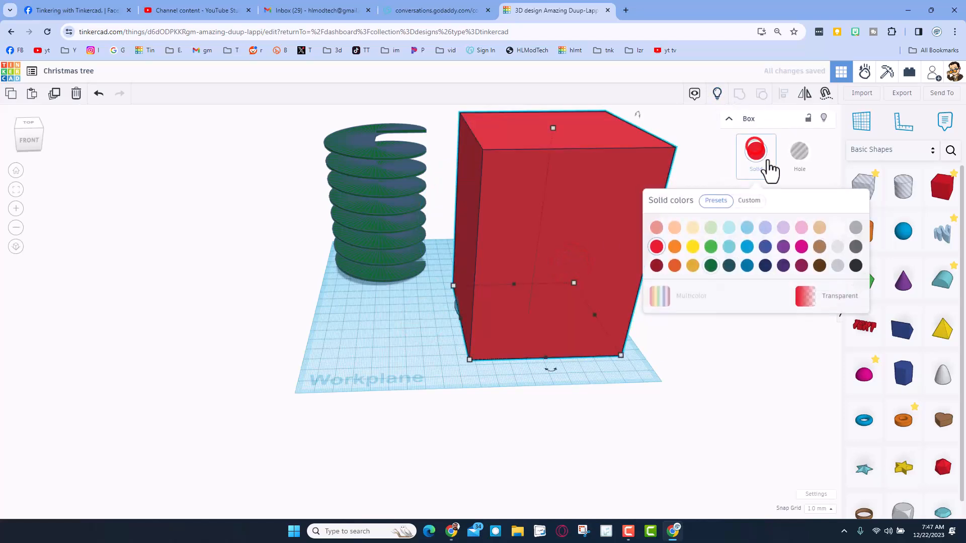
click(728, 228)
click(353, 319)
Center the box and the cone hole on each other in width and depth, and group them to cut out the cone
drag(419, 313, 497, 302)
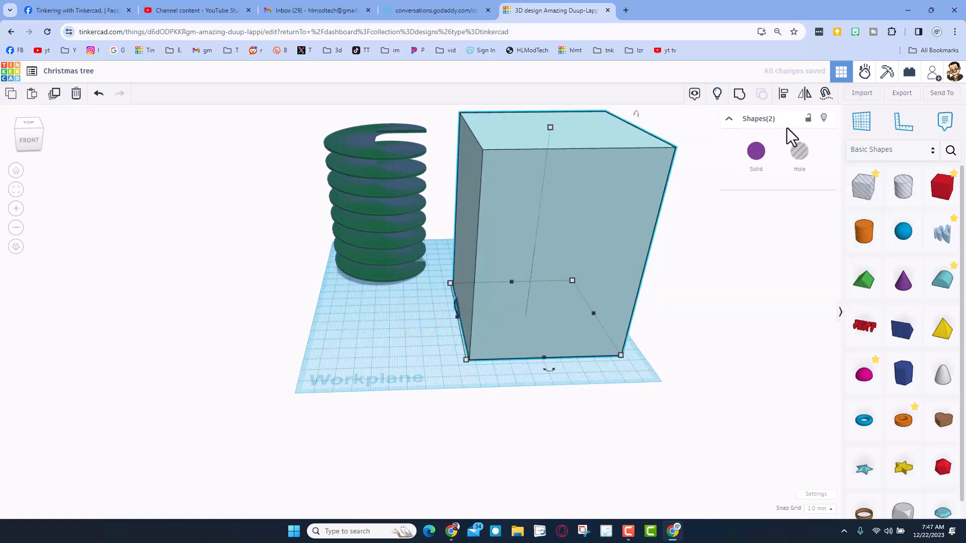
click(784, 95)
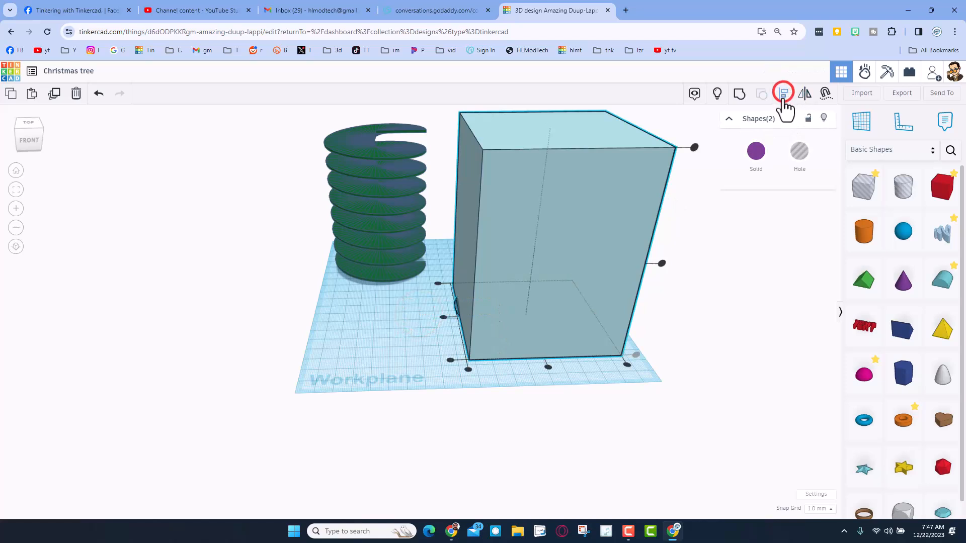
click(550, 368)
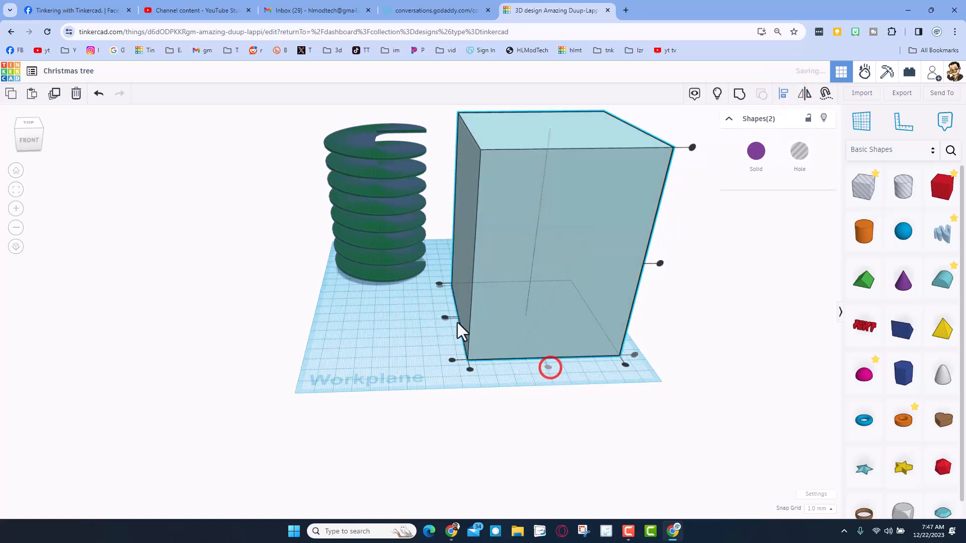
click(445, 317)
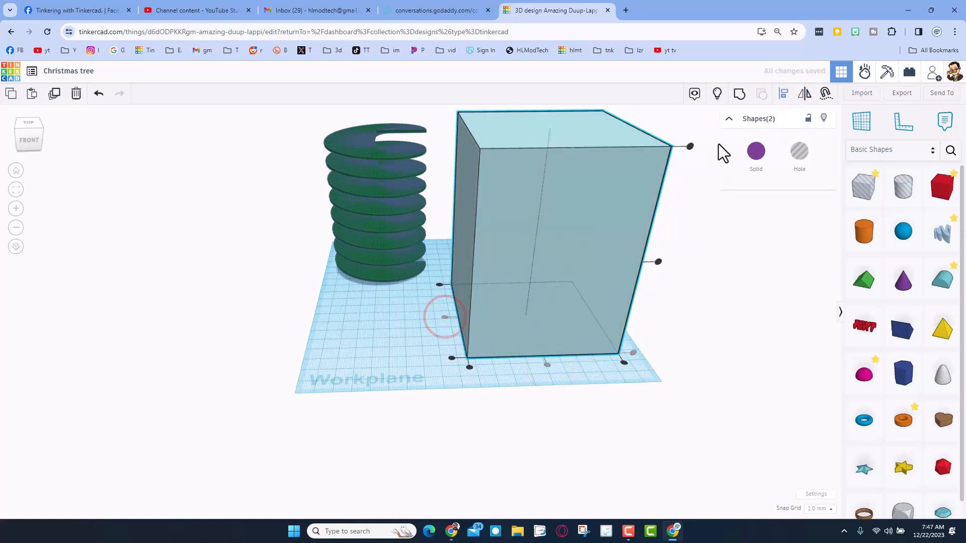
click(739, 94)
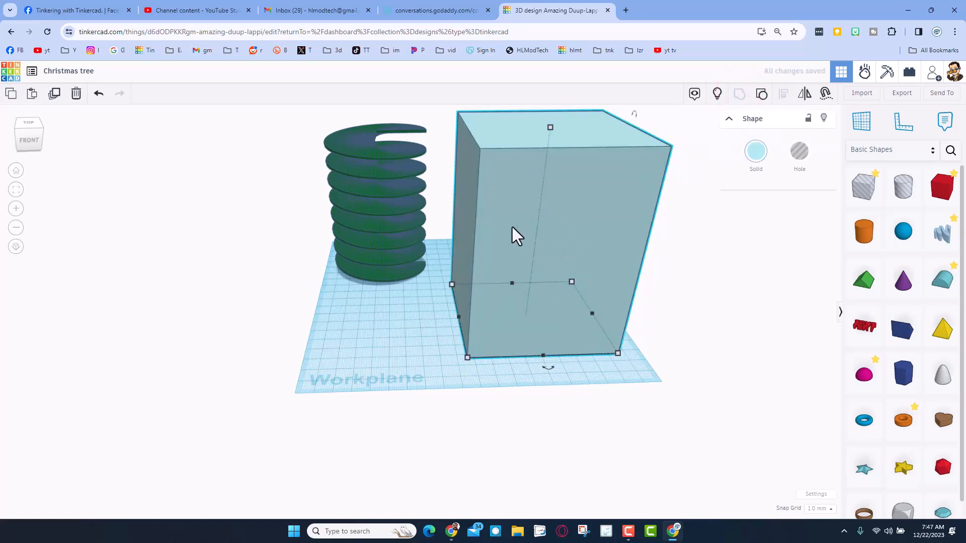
Make the grouped box transparent and turn it into a hole
key(t)
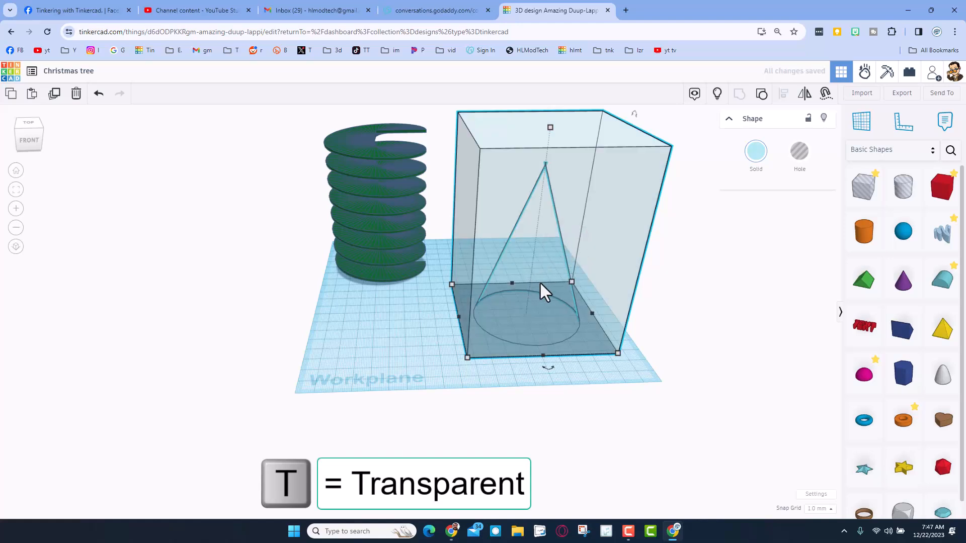
click(799, 152)
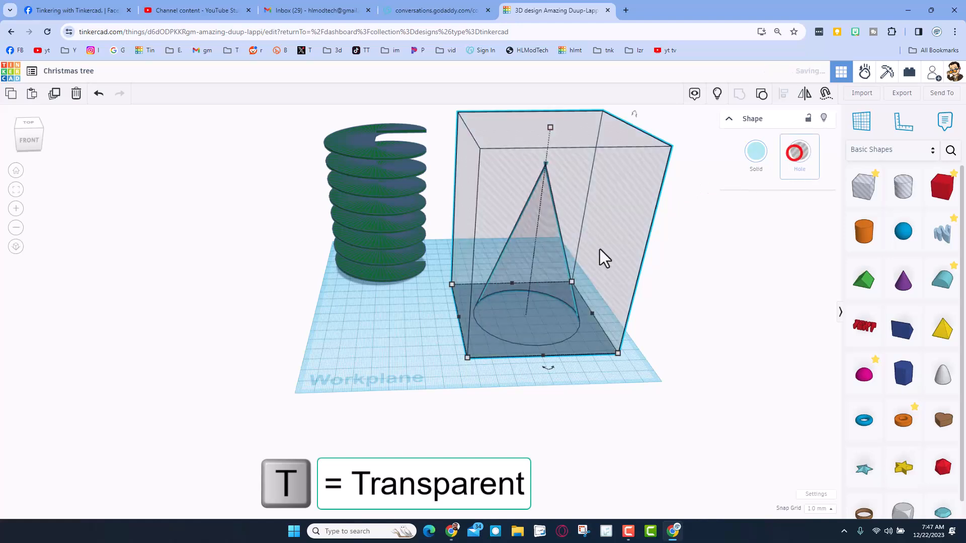
click(392, 347)
Align the green spiral and the box-shaped hole to each other's centers in width and depth
drag(293, 186, 573, 360)
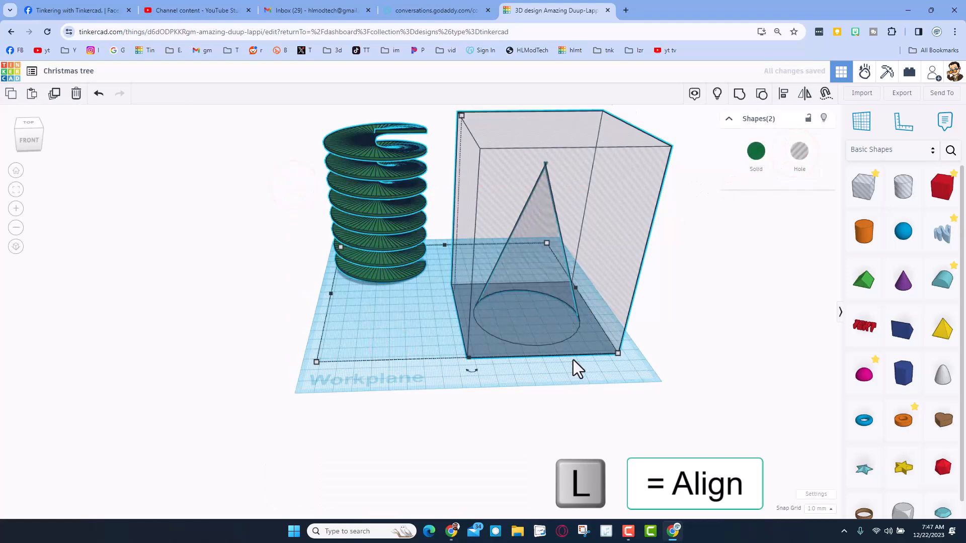
key(l)
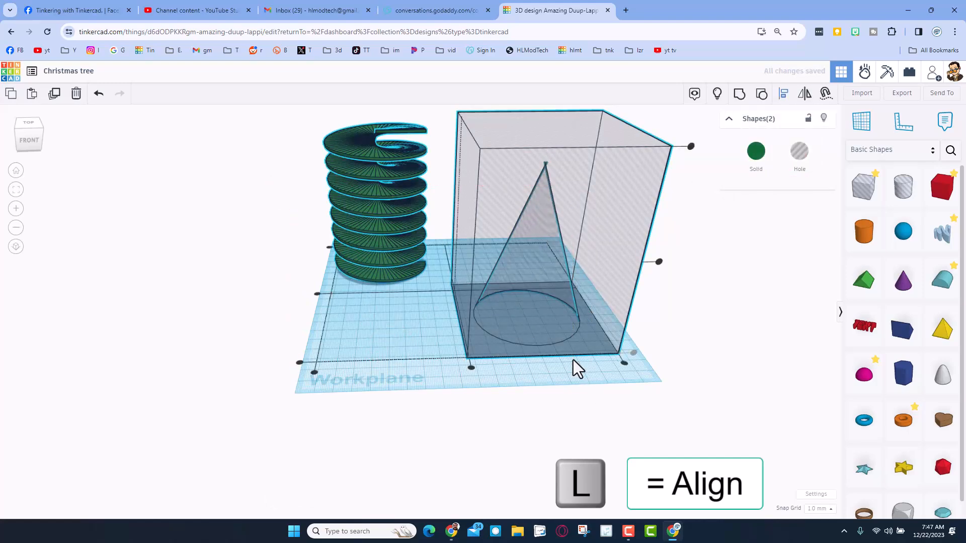
click(471, 368)
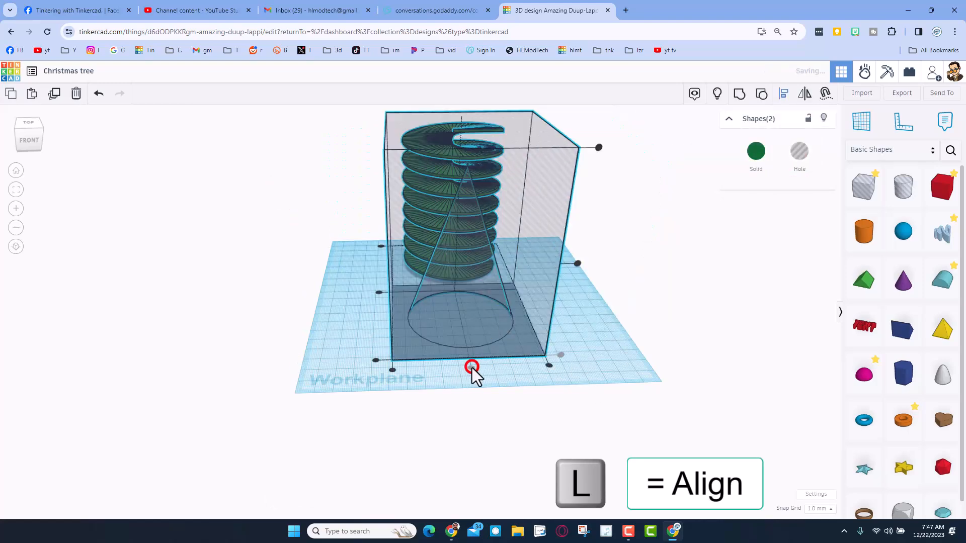
click(379, 293)
click(354, 331)
Group the spiral with the surrounding hole to trim it into a tapered tree
right_drag(392, 334, 476, 306)
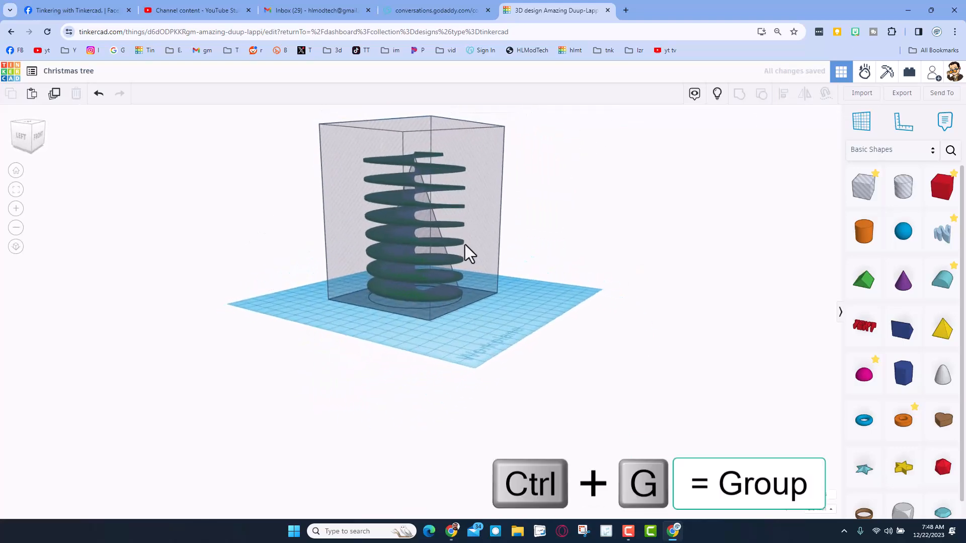
drag(546, 220, 428, 267)
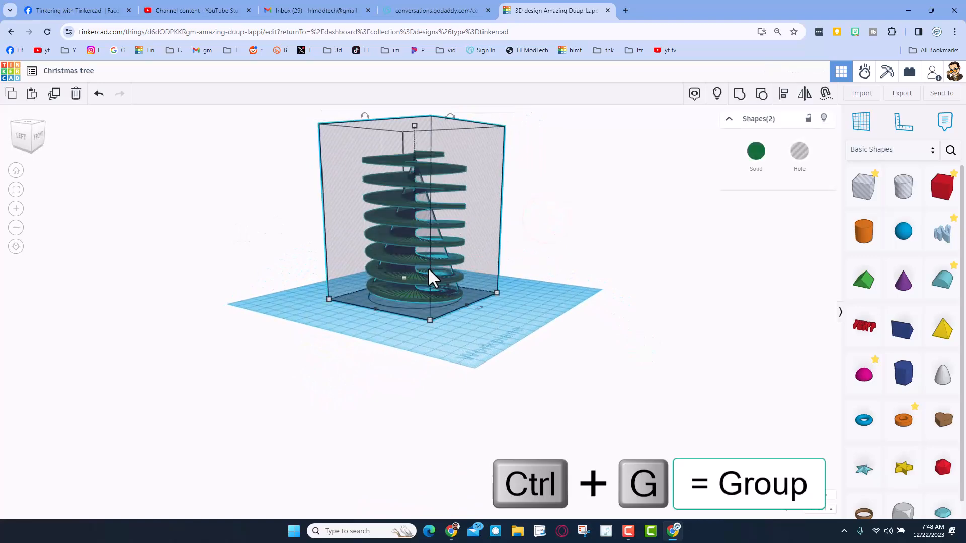
key(ctrl+g)
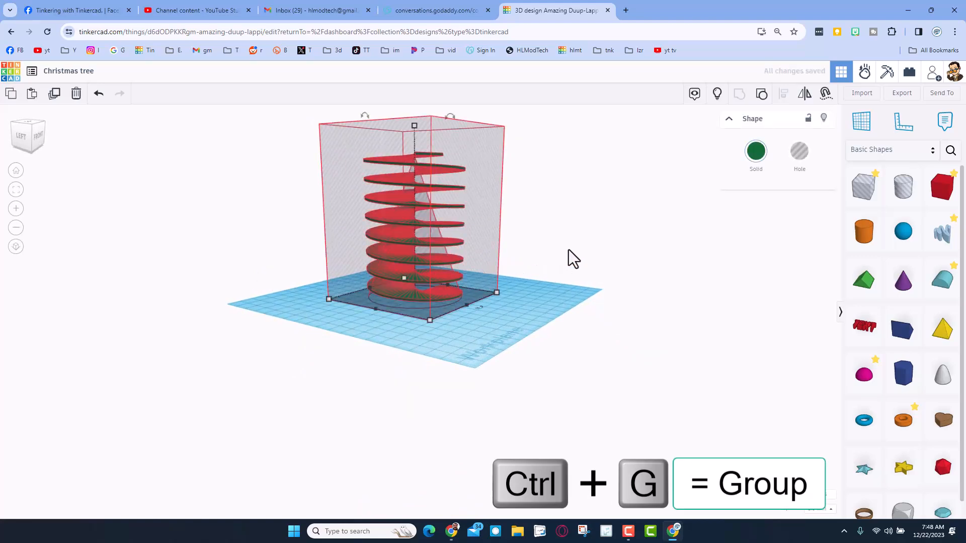
scroll(532, 266, up, 3)
right_drag(532, 266, 362, 338)
right_drag(463, 403, 474, 382)
right_drag(474, 349, 752, 438)
key(ctrl+z)
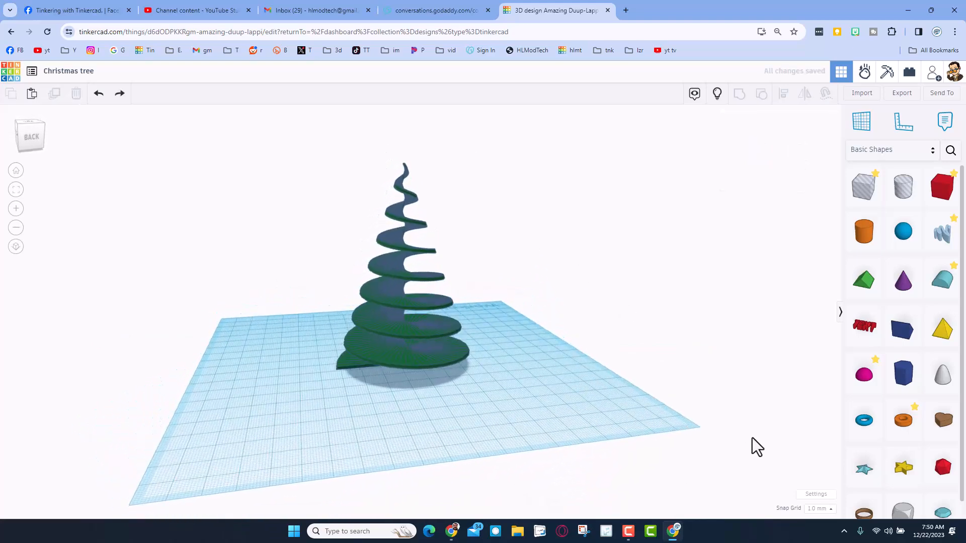
Set the workspace background to the custom pink ffc0c0 and hide the workplane grid
click(804, 490)
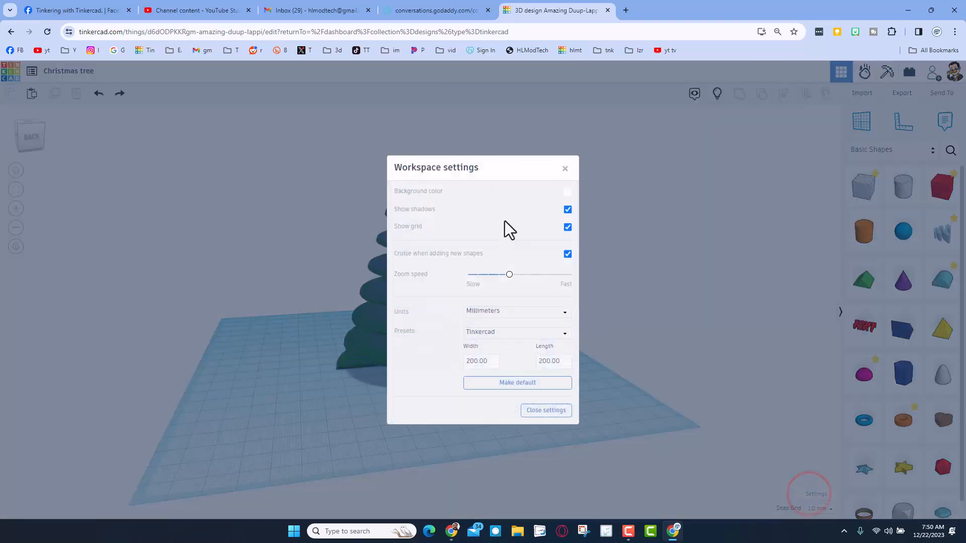
click(567, 194)
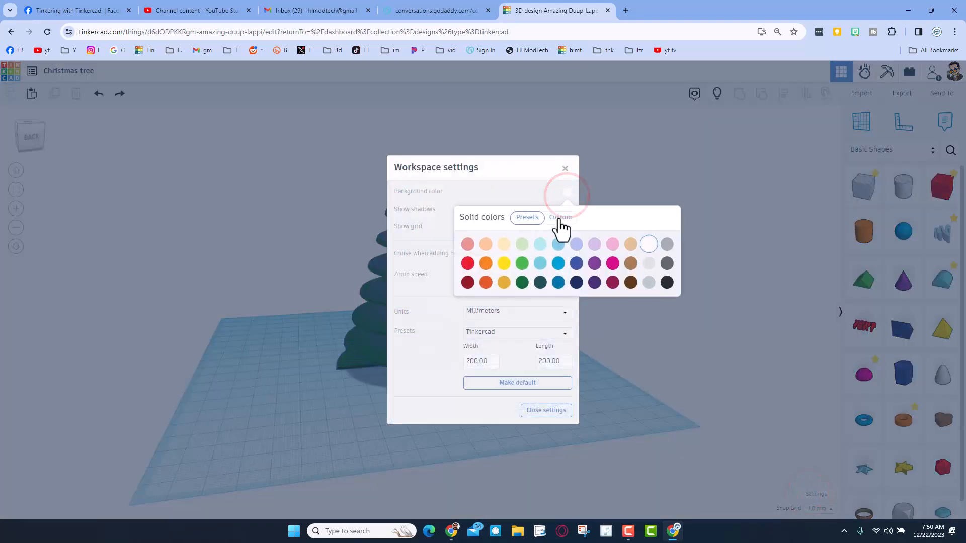
click(560, 217)
mouse_move(503, 281)
mouse_down()
mouse_move(508, 271)
mouse_move(501, 279)
mouse_move(495, 267)
mouse_up()
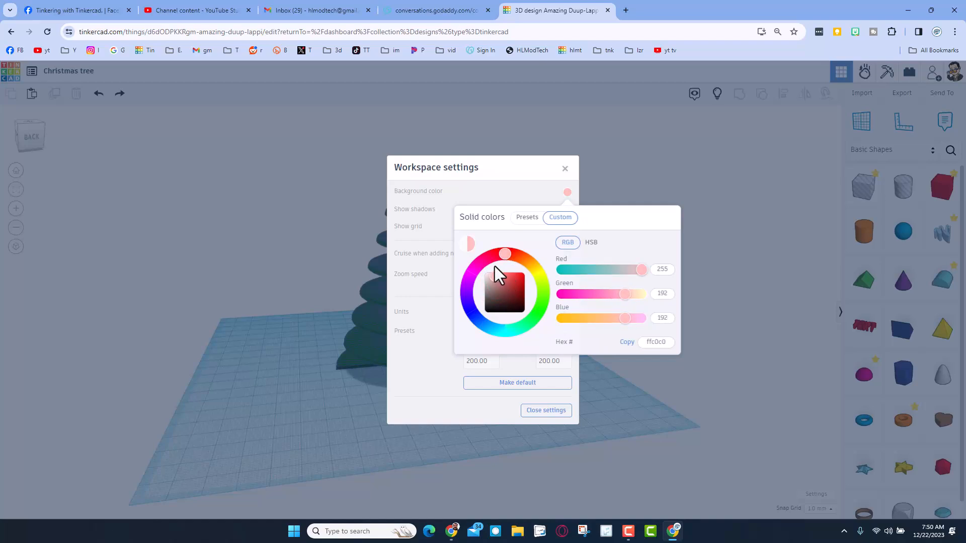
click(476, 189)
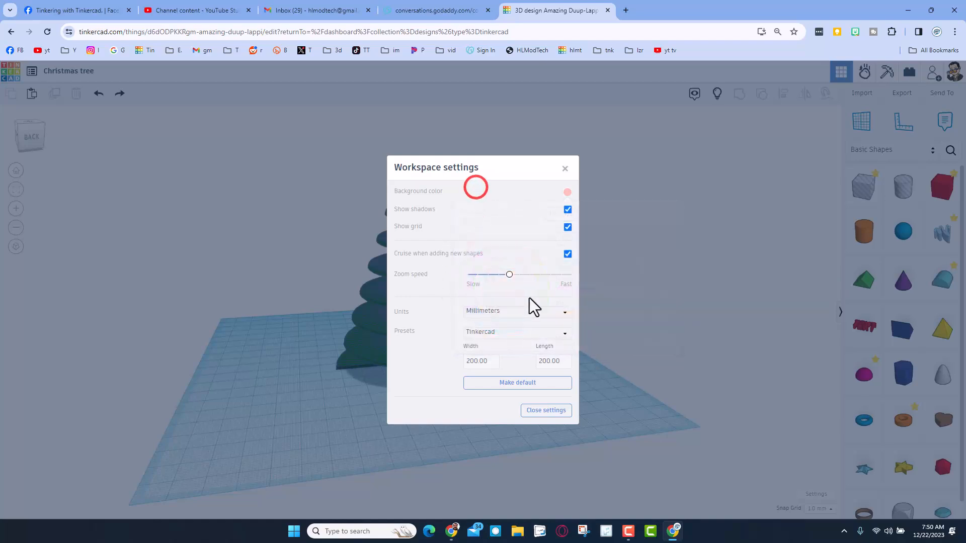
click(568, 227)
click(614, 287)
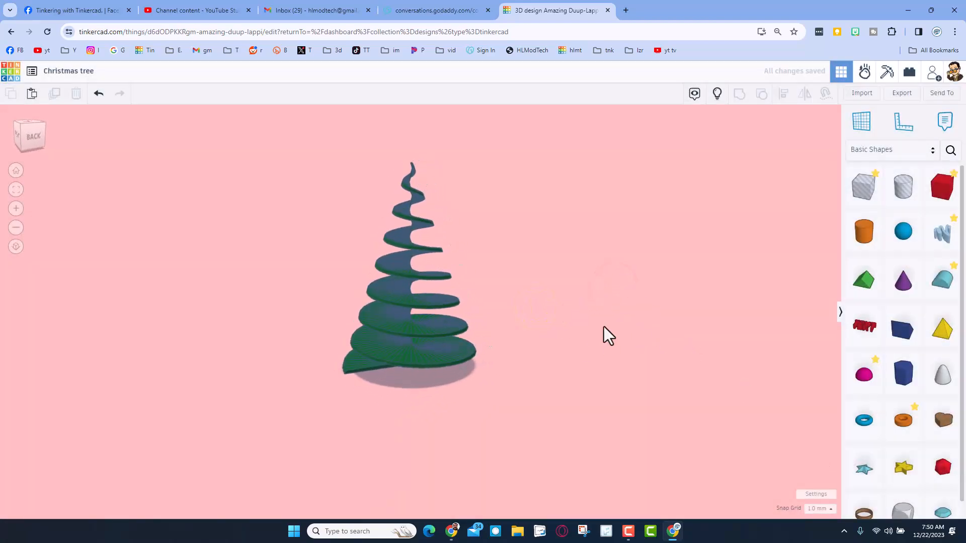
Return to the designs dashboard and open the properties of the Christmas tree design
click(7, 74)
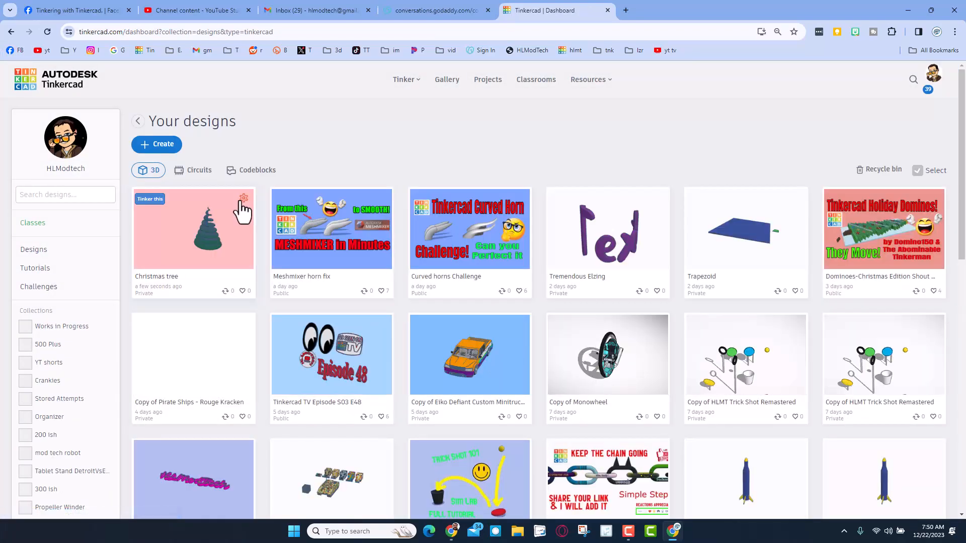
click(239, 199)
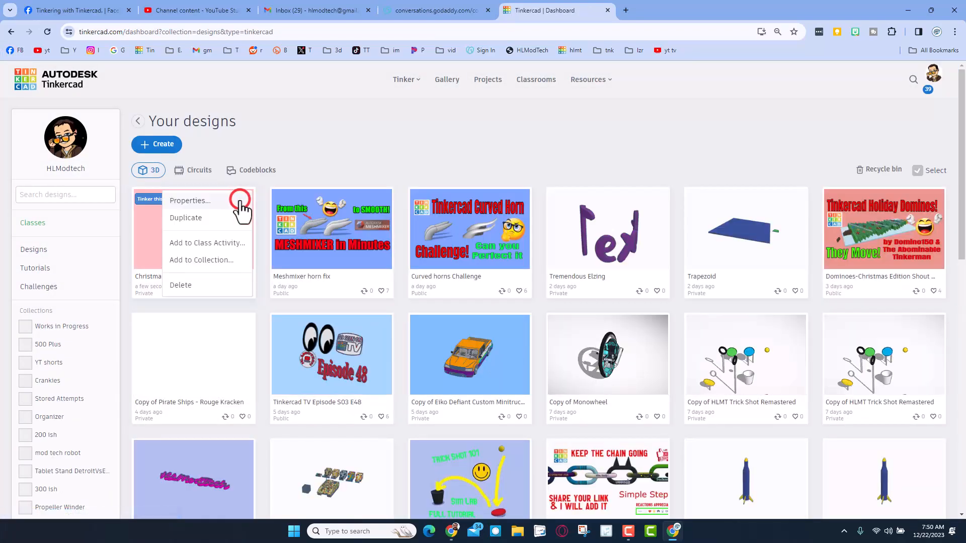
click(205, 201)
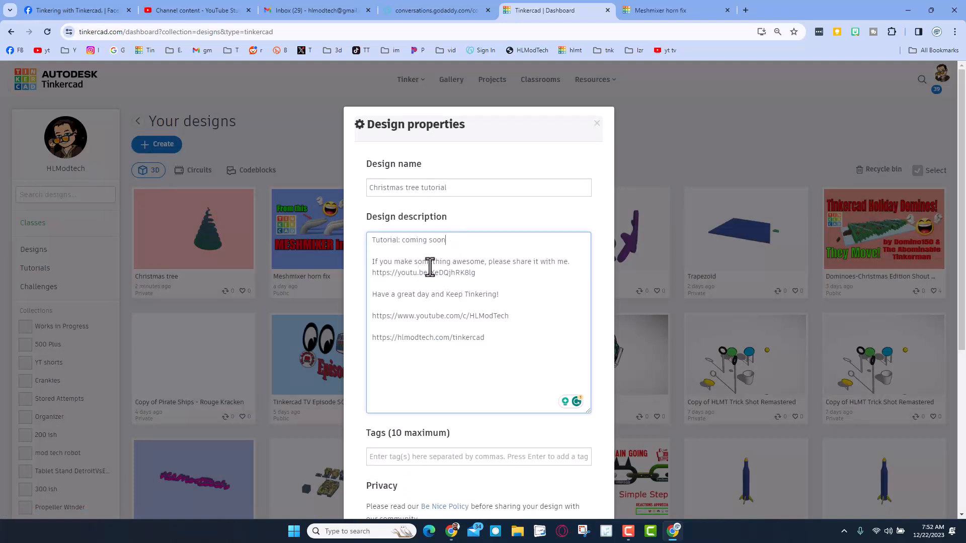
Add the tags hlmodtech, tinkercad, fun, tutorial, lesson, Christmas tree and tree to the design
scroll(458, 218, down, 1)
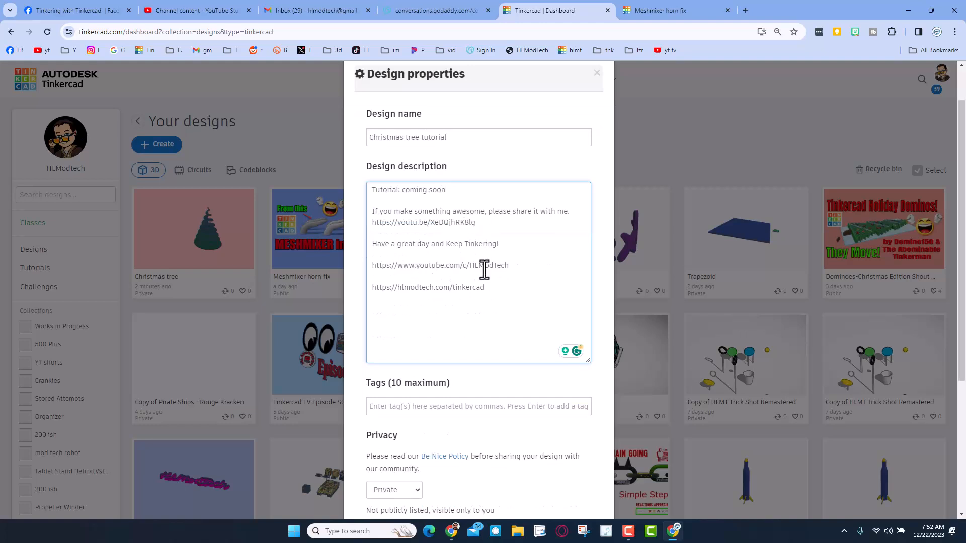
scroll(484, 270, down, 2)
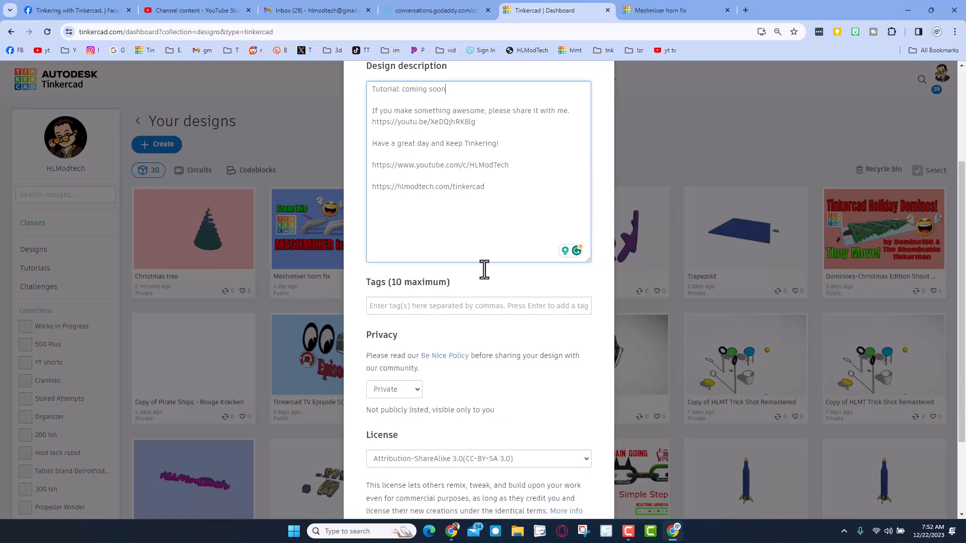
click(408, 307)
text(#hlmodtech, #tinkercad, #fun, #tutorial, #lesson, #Christmas tree, #tree)
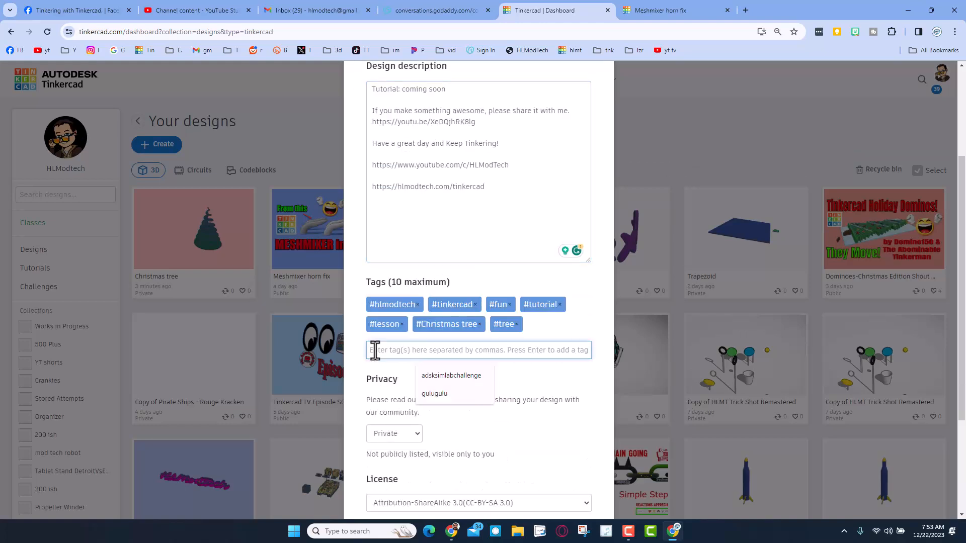
Add the tag hlmt23 to the design as an example and remove it again
text(hlmt23)
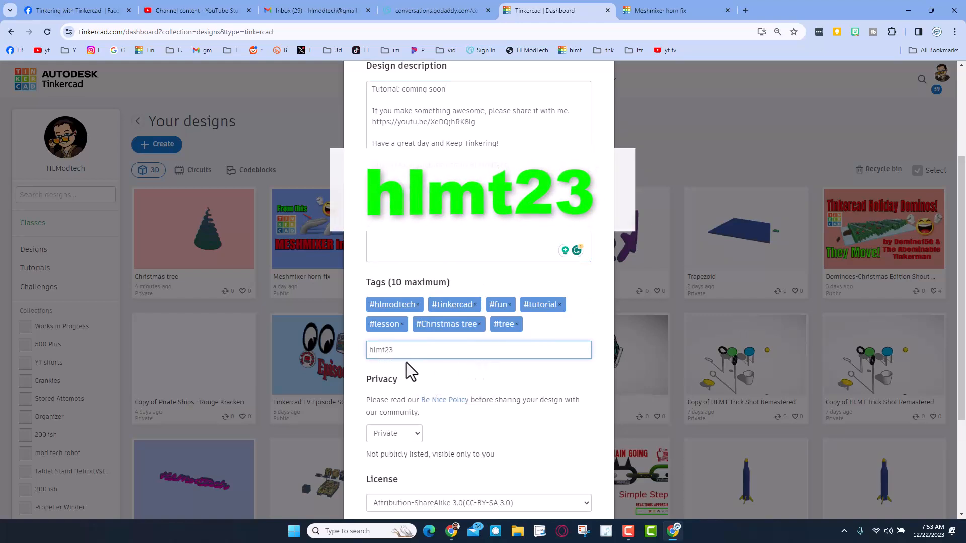
key(Return)
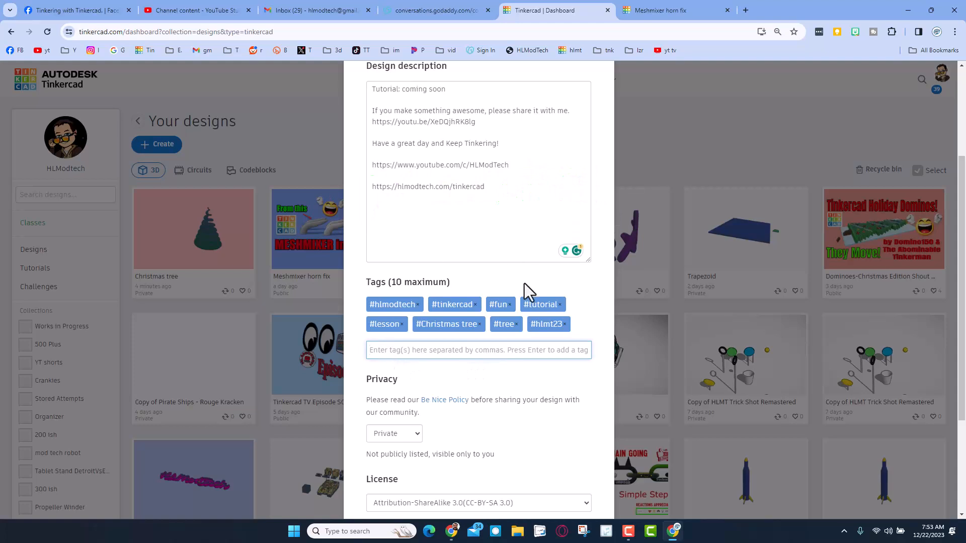
click(565, 325)
Set the Christmas tree design's privacy to Public and its license to Attribution-NoDerivs 3.0 (CC-BY-ND 3.0), and save the design properties
scroll(455, 426, down, 2)
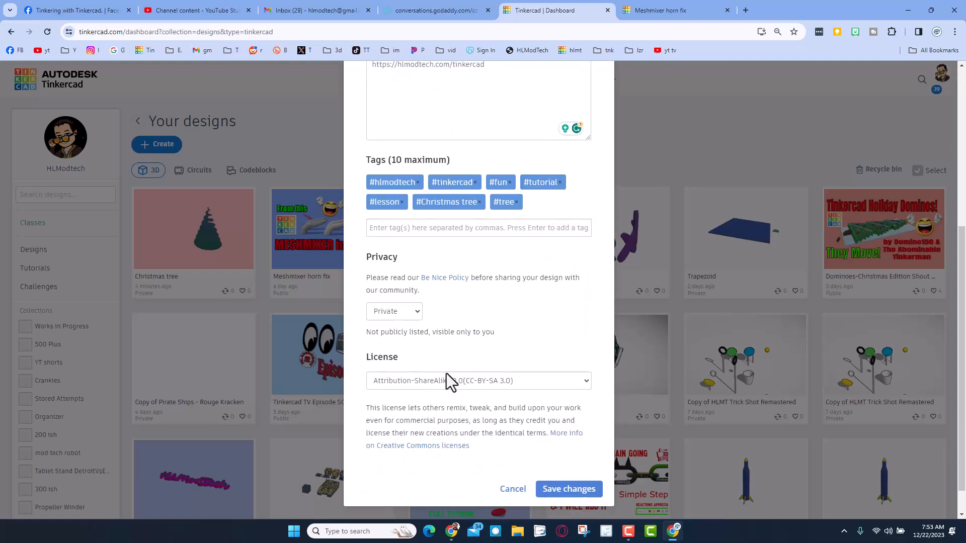
click(407, 285)
click(393, 318)
click(452, 320)
click(448, 348)
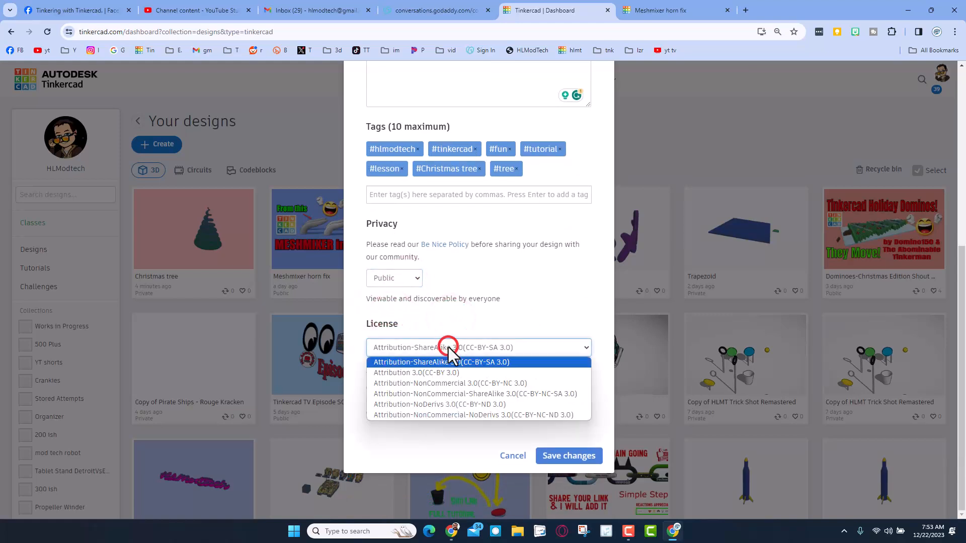
click(451, 403)
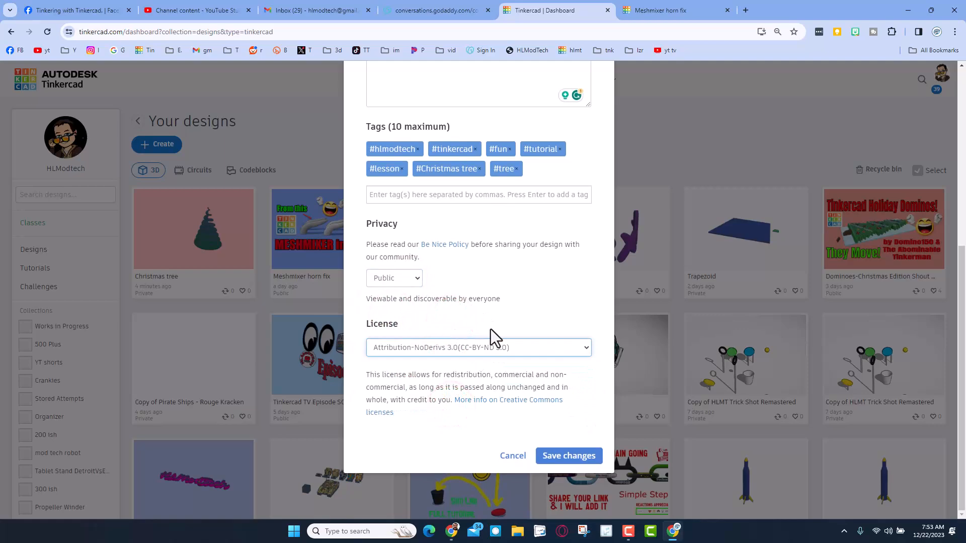
scroll(500, 327, up, 6)
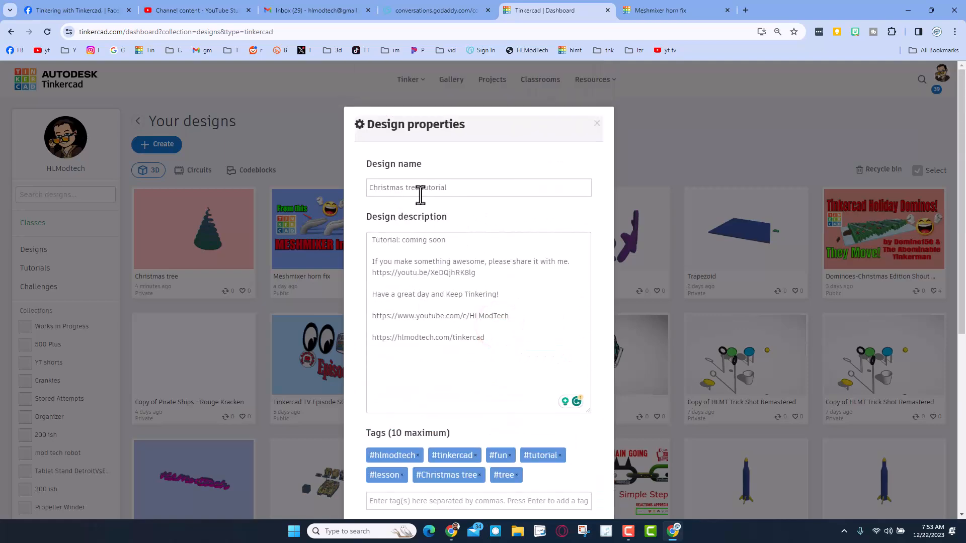
scroll(519, 327, down, 6)
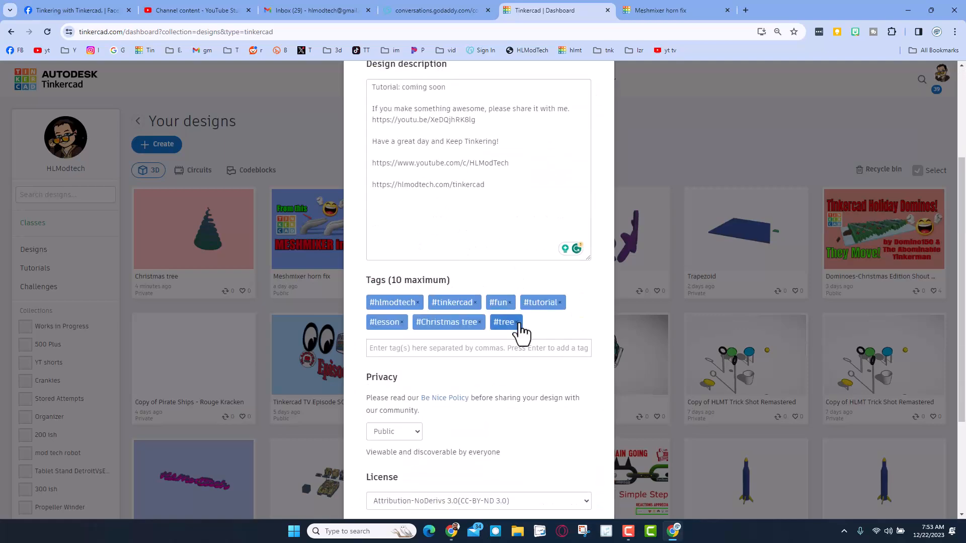
click(558, 456)
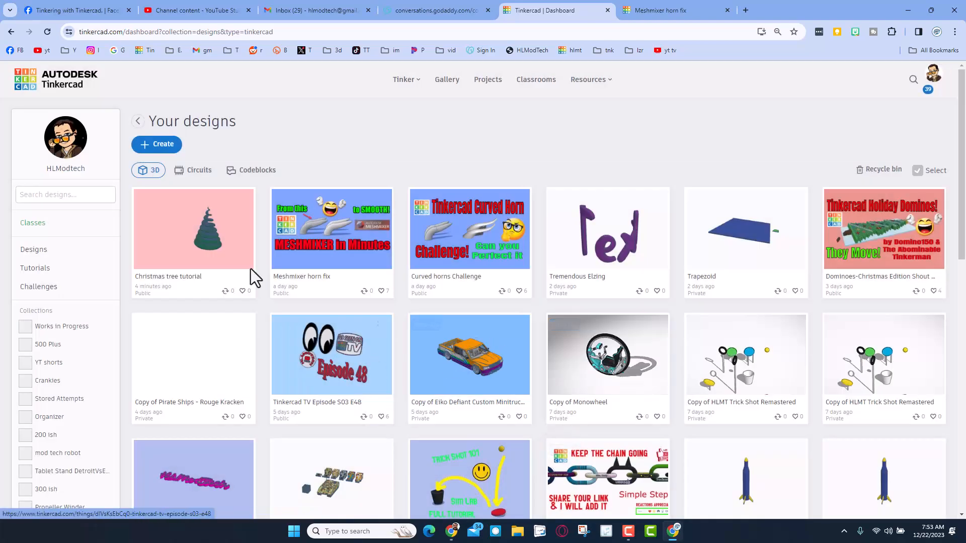
mouse_move(196, 239)
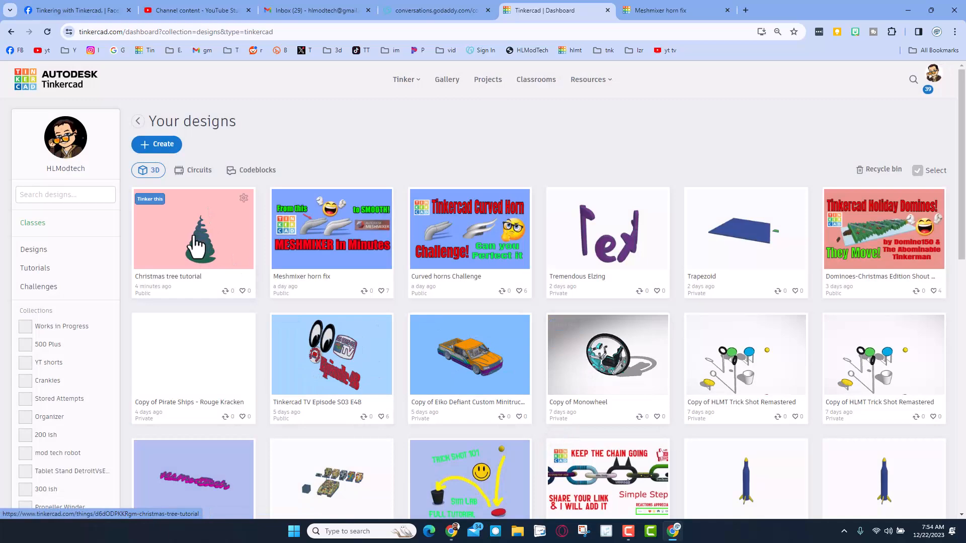
Open the Gingerbread Tree House from the community gallery, inspect its 3D preview and the link options for its creator's profile, and close it
click(447, 80)
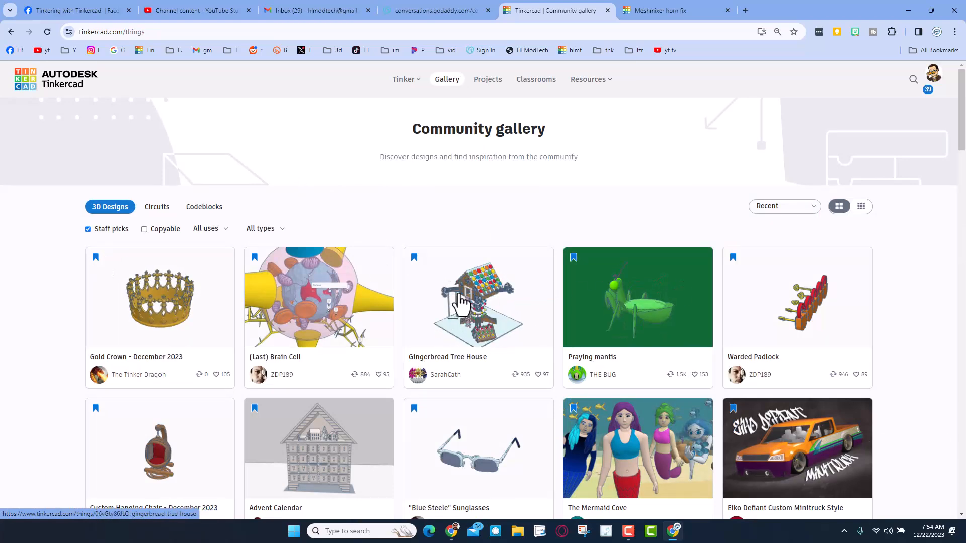
click(459, 300)
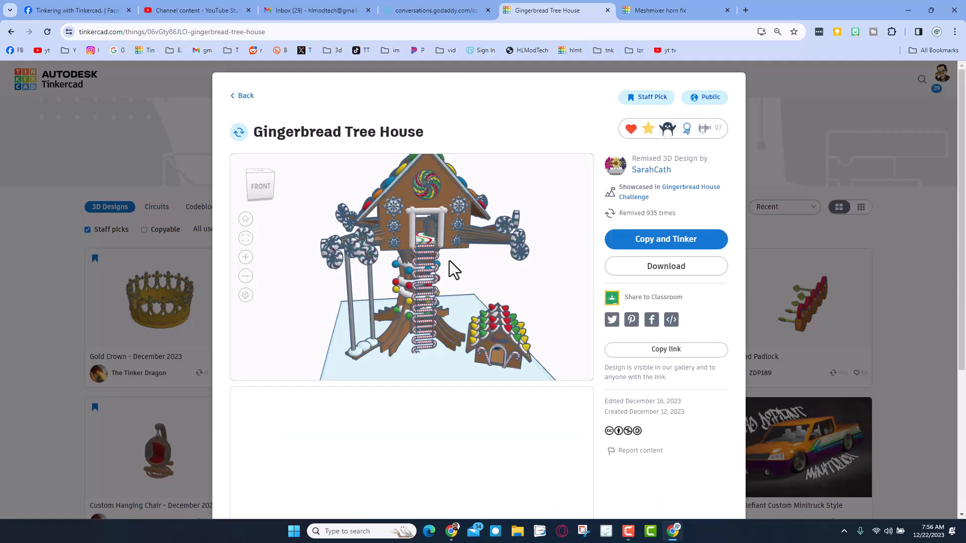
drag(447, 256, 466, 257)
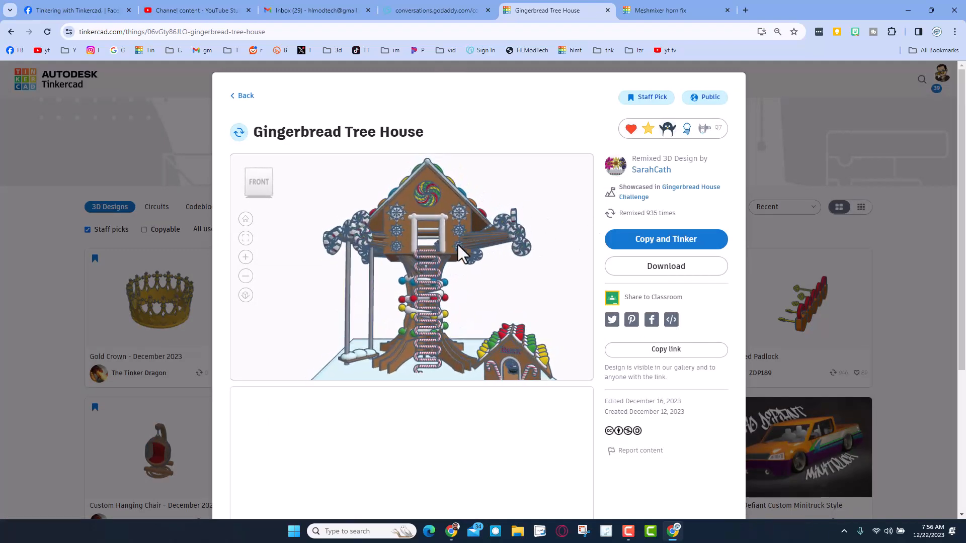
drag(464, 267, 536, 204)
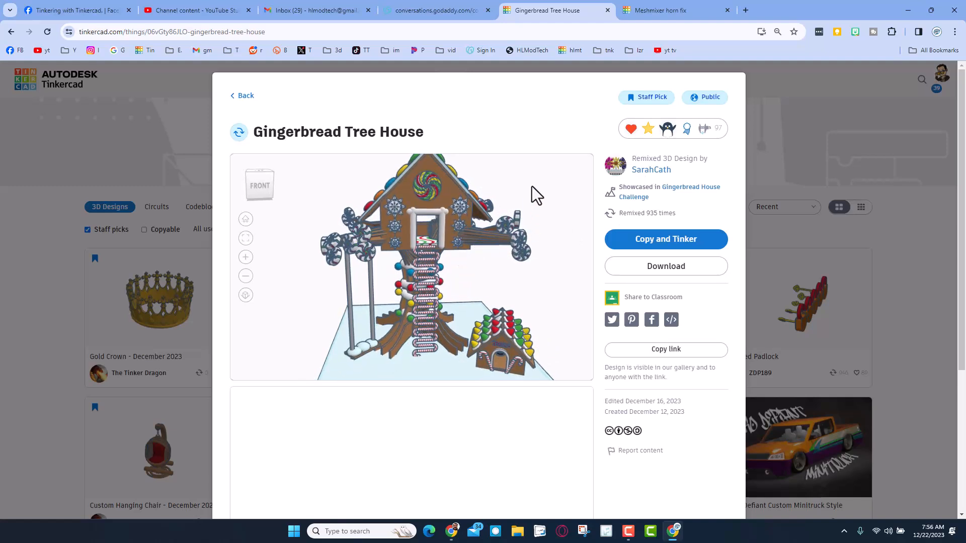
drag(413, 281, 388, 277)
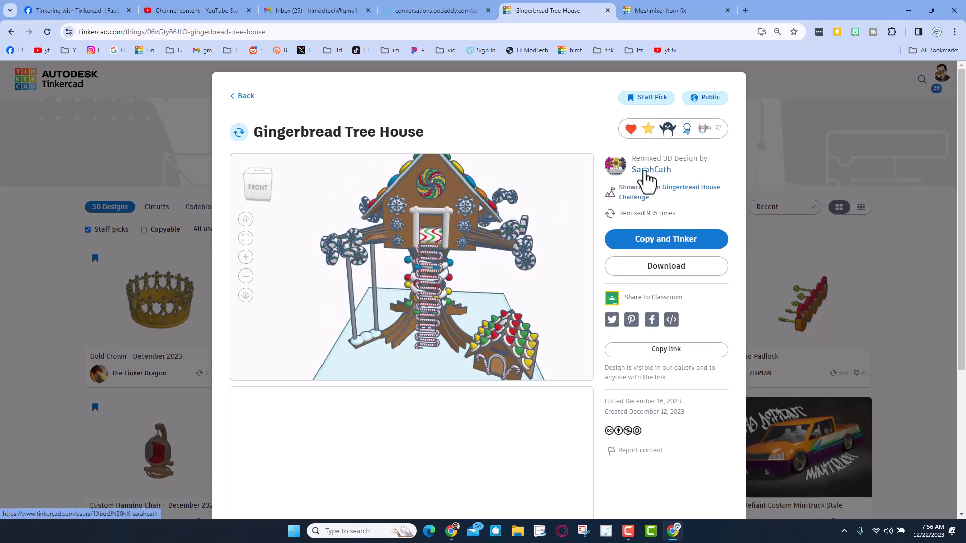
right_click(644, 171)
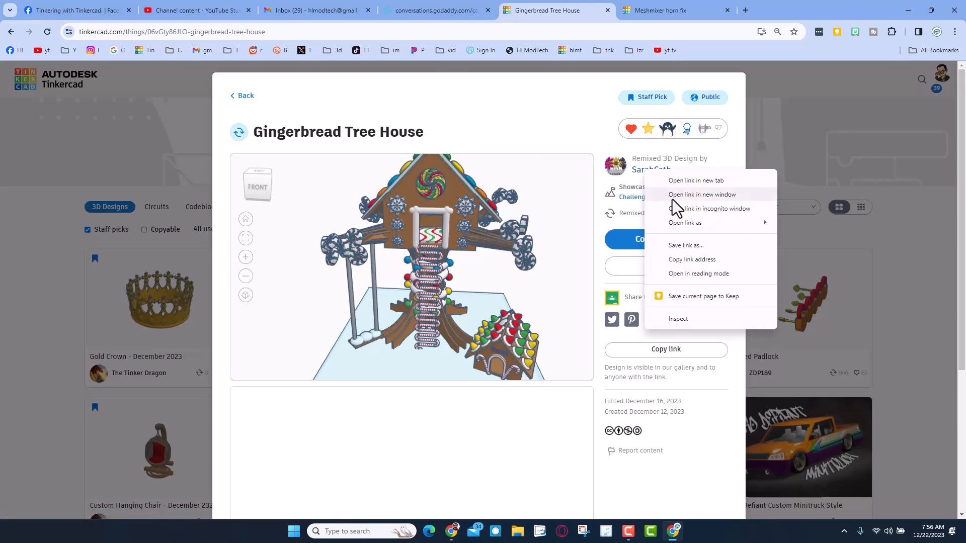
click(199, 143)
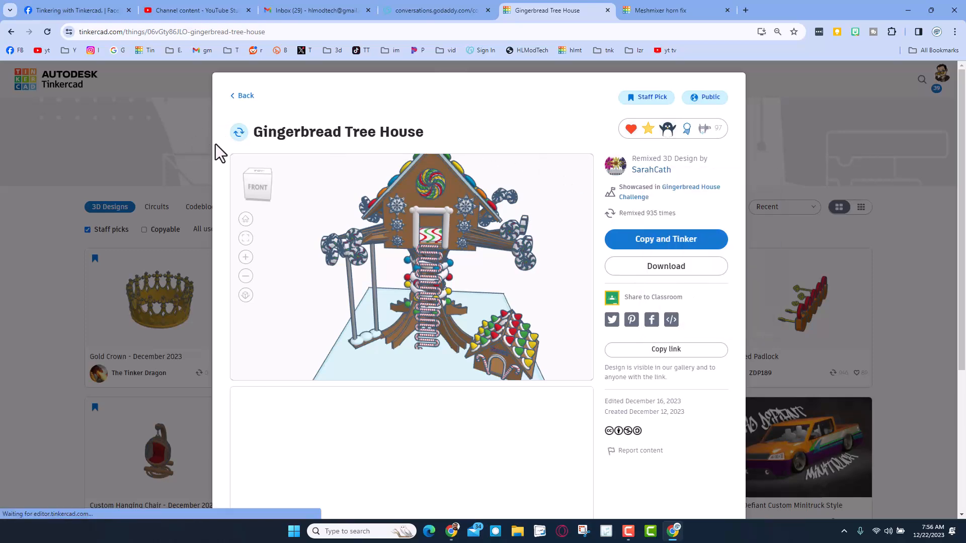
click(193, 145)
Open the Customizable Print in Place Robot design, look at the available reactions, and return to the gallery
scroll(544, 237, down, 8)
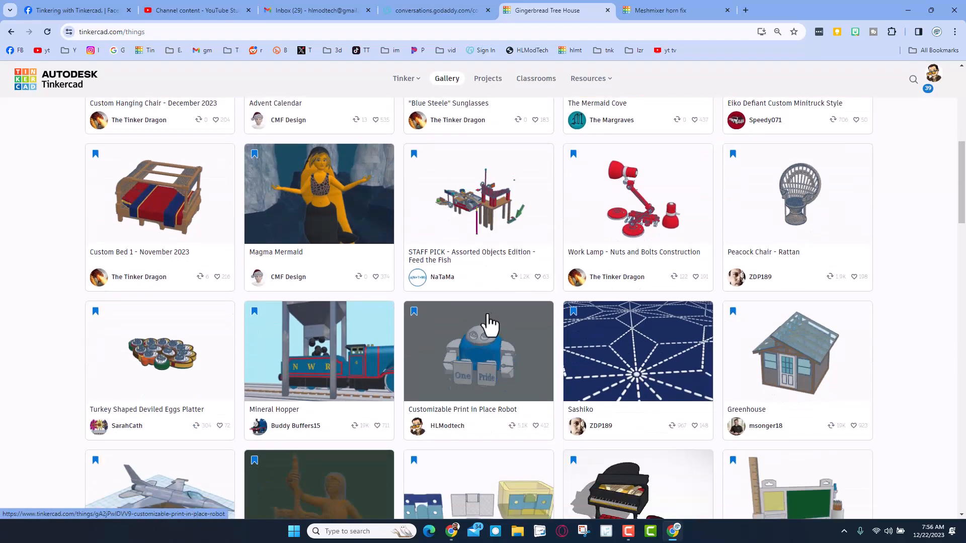
click(488, 332)
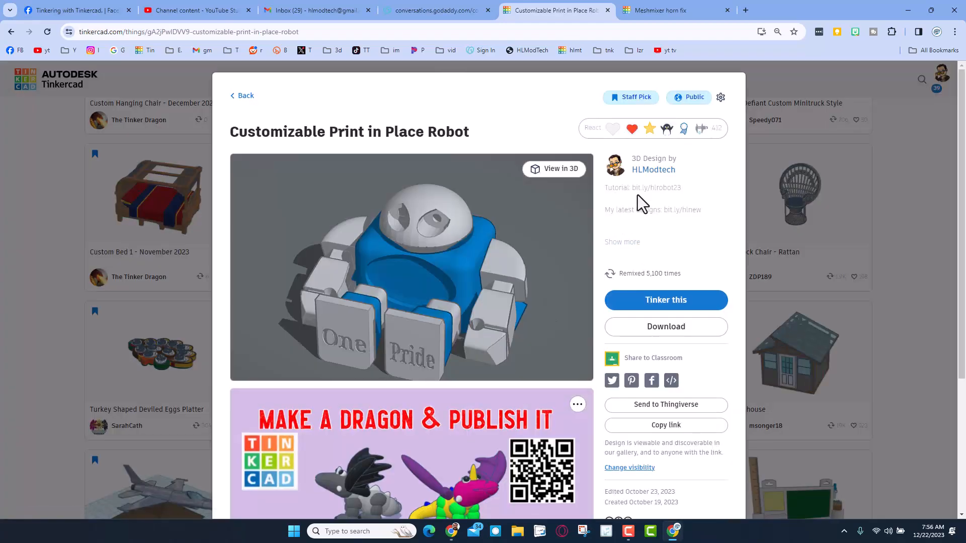
click(621, 134)
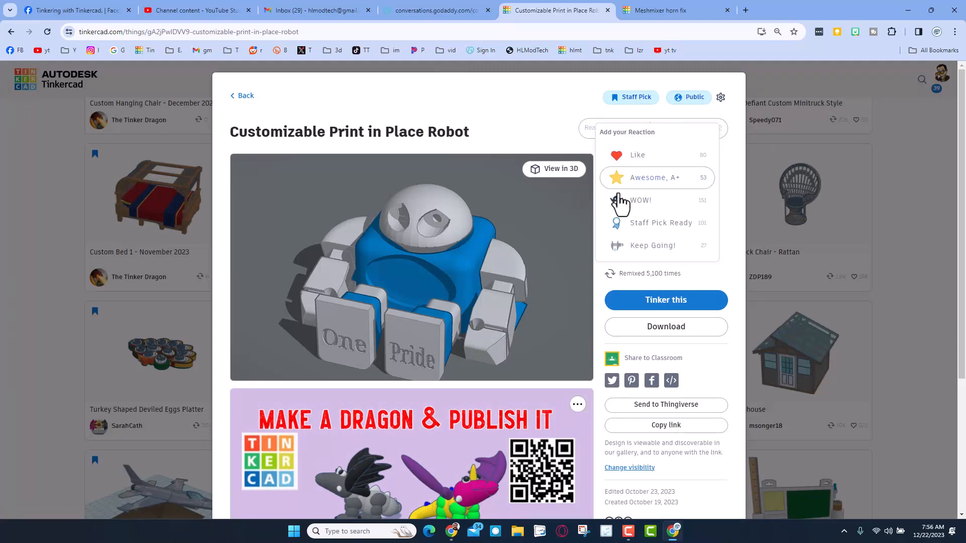
click(32, 173)
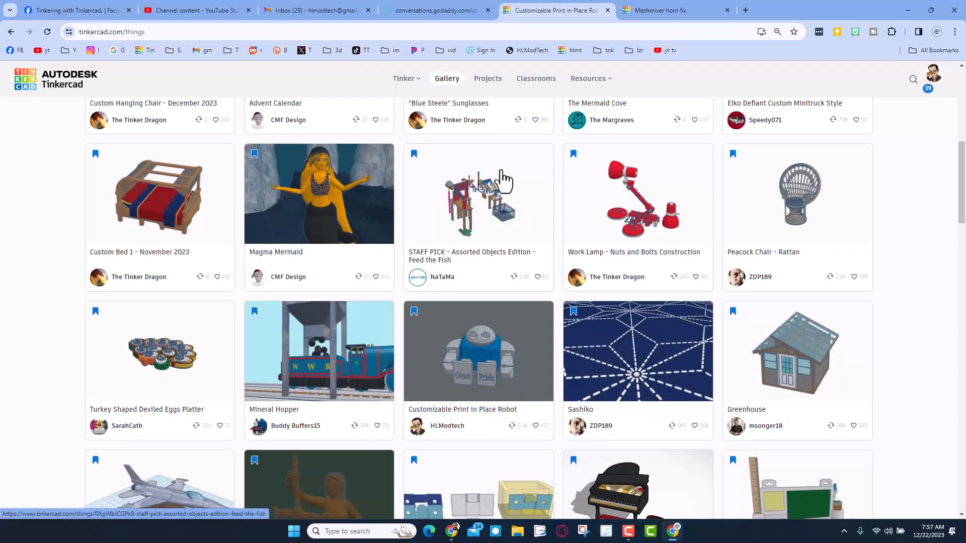
Turn off the Staff picks filter in the community gallery and show the designs as small thumbnails
scroll(505, 184, up, 2)
scroll(509, 184, up, 5)
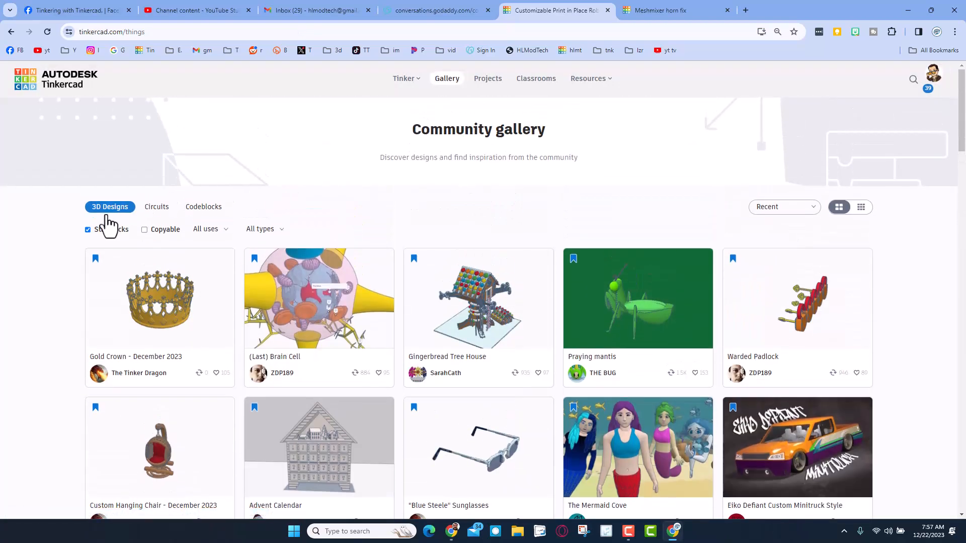
click(88, 230)
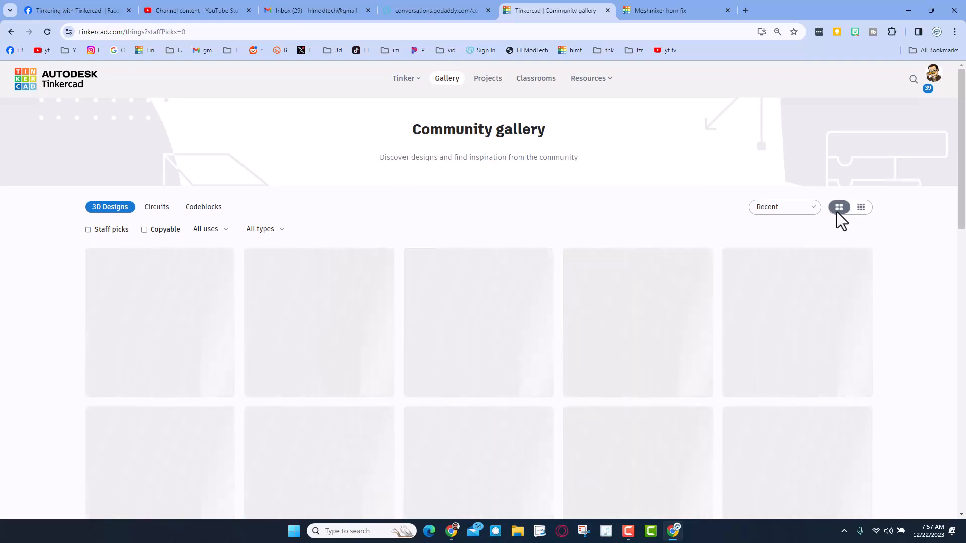
click(861, 208)
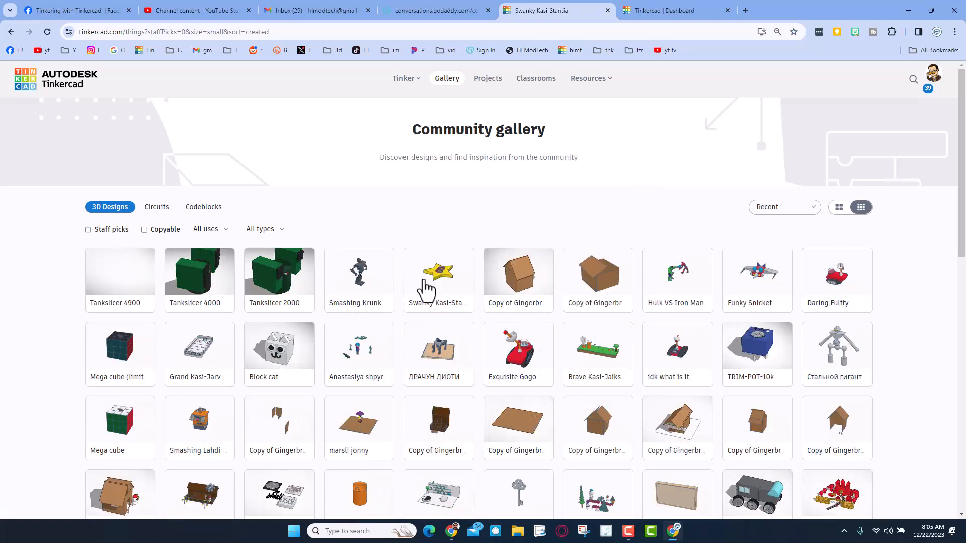
Open the Swanky Kasi-Stantia star design and give it the Awesome, A+ reaction
click(429, 283)
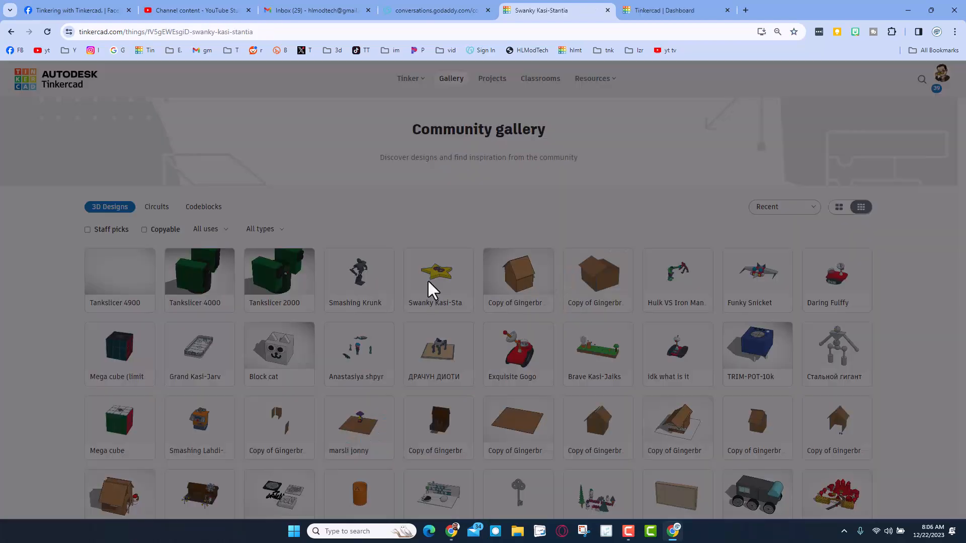
click(699, 128)
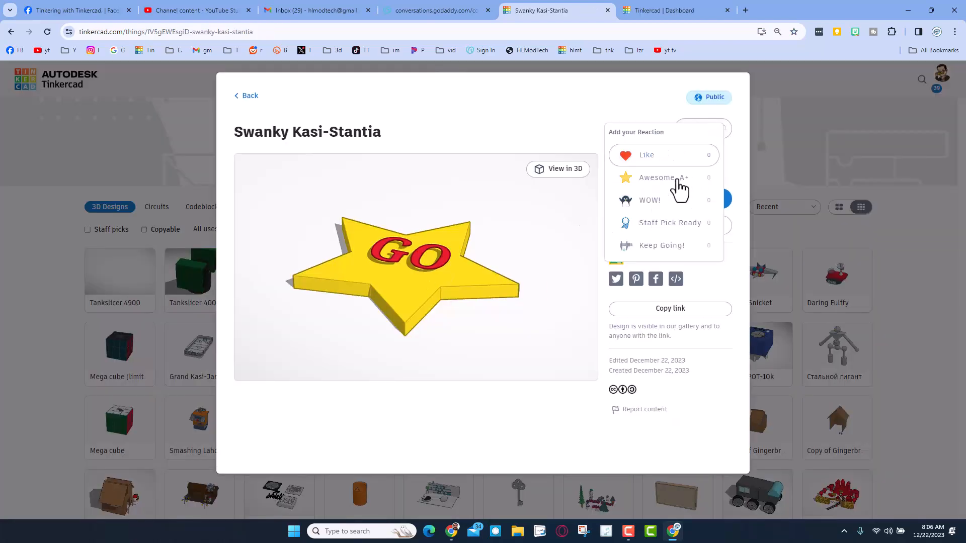
click(670, 181)
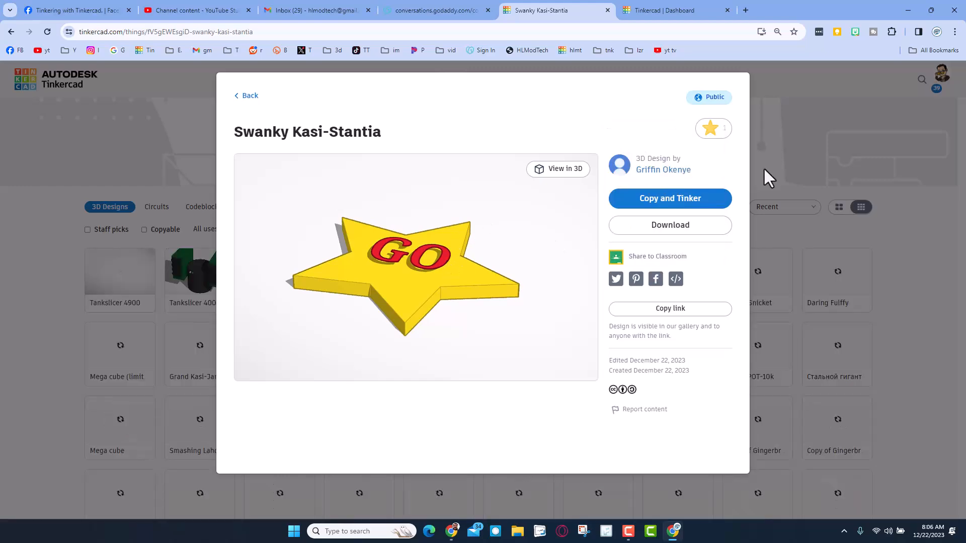
Close the star design, open Funky Snicket, and give it the Awesome, A+ reaction
click(768, 290)
click(768, 291)
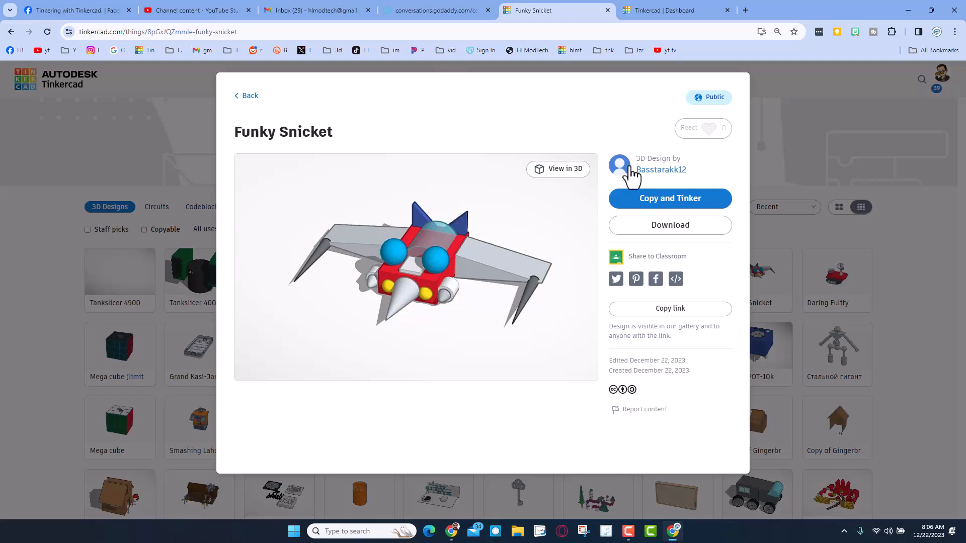
click(685, 129)
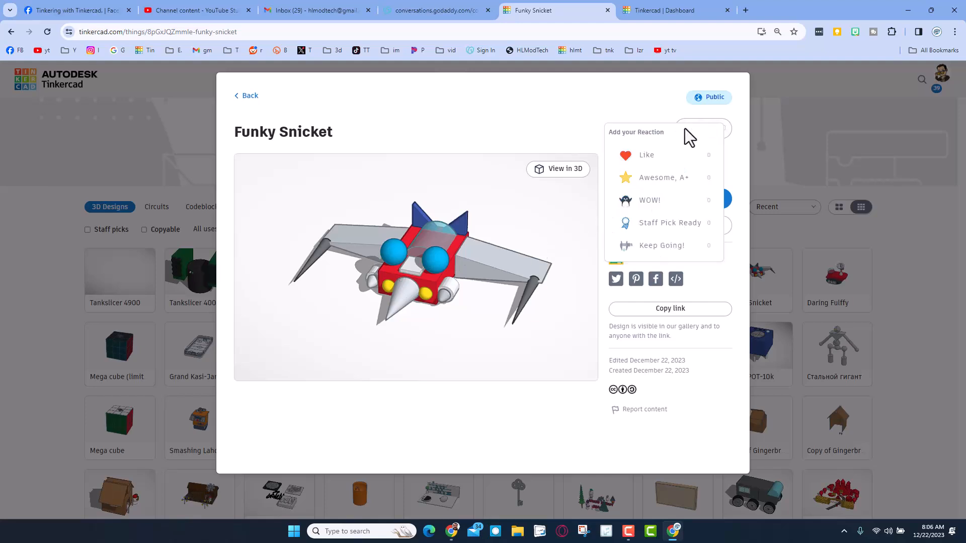
click(669, 185)
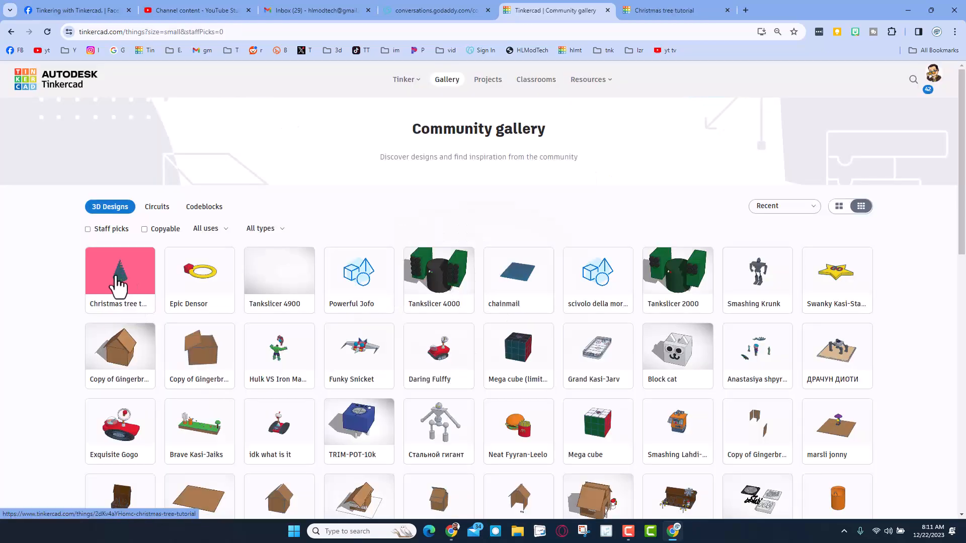
Open the Christmas tree tutorial design from the gallery and open its creator's profile in a new browser tab
click(119, 284)
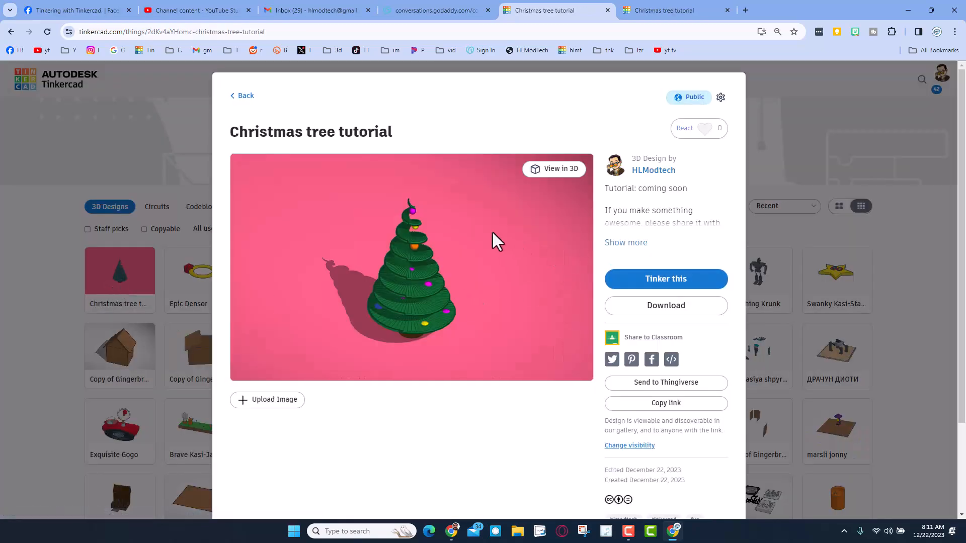
click(701, 132)
right_click(650, 172)
click(690, 182)
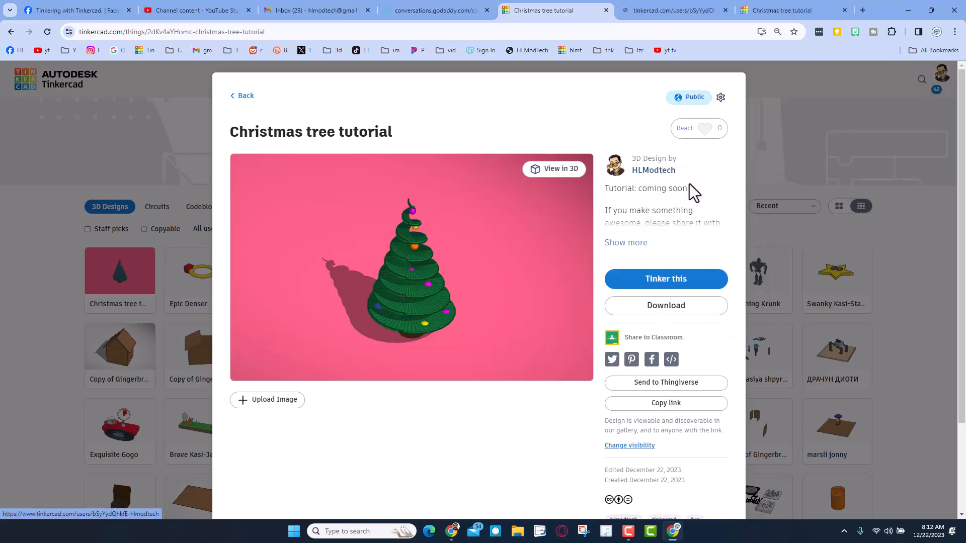
Switch to the other browser window with the HLModtech profile, view the Tinkercad TV Episode S03 E48 design's details, and close it
key(alt+Tab)
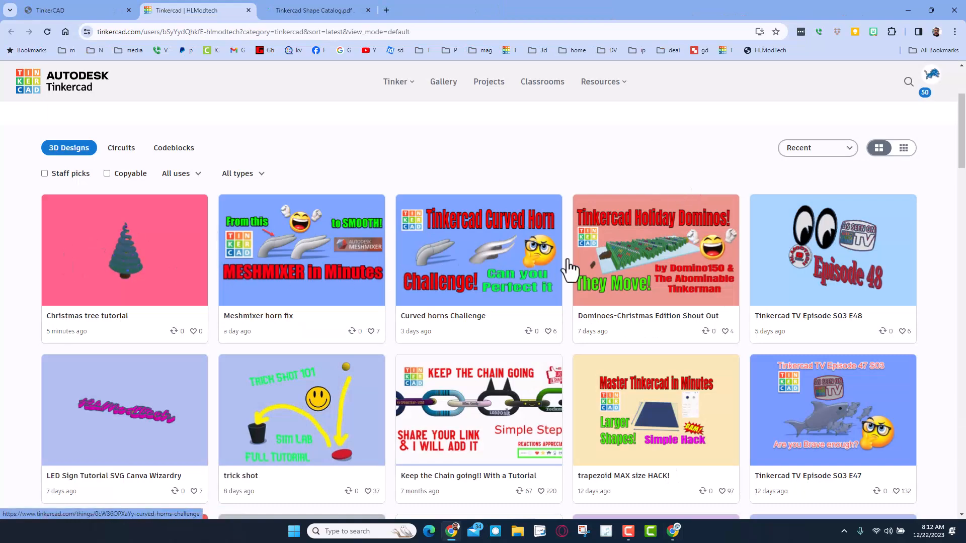
click(828, 252)
scroll(657, 150, down, 2)
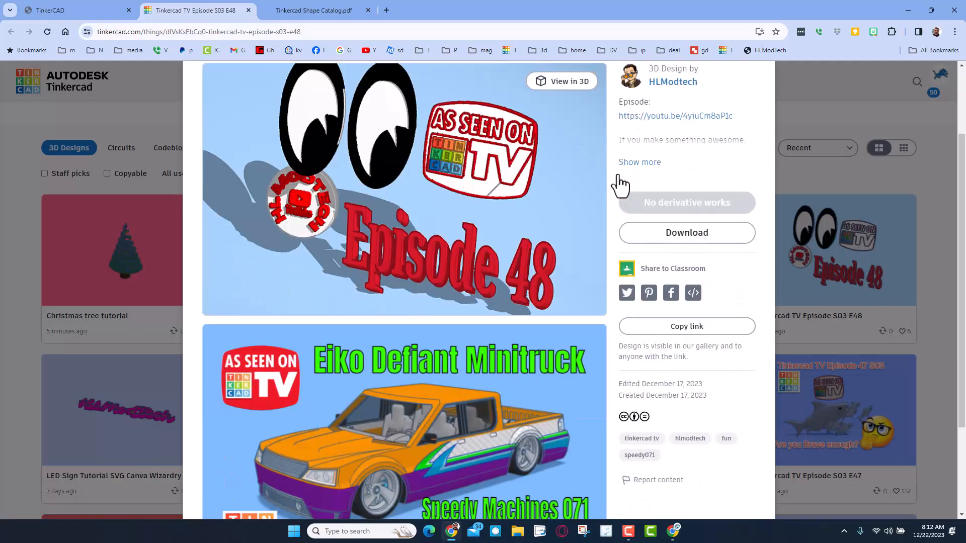
click(796, 110)
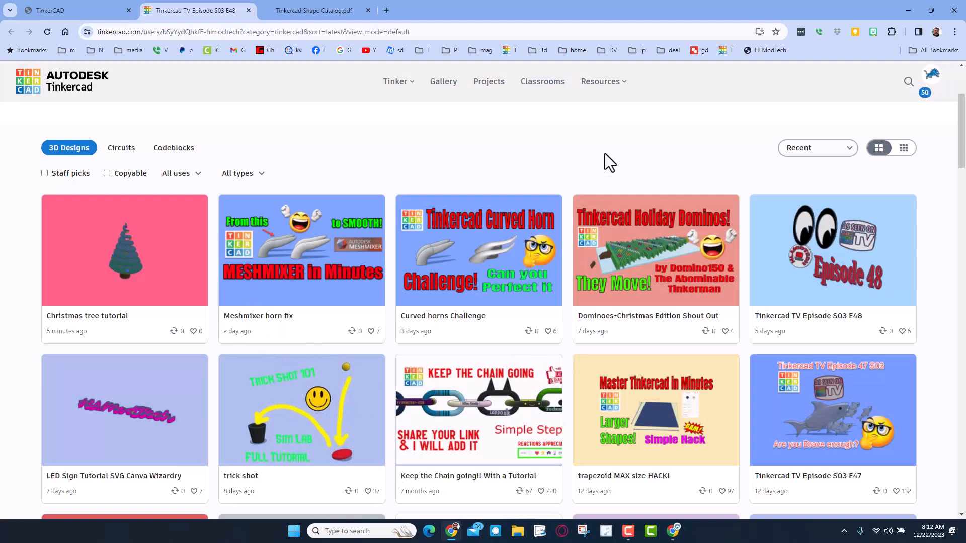
Sort the designs on the HLModtech profile by Reactions
click(804, 151)
click(811, 222)
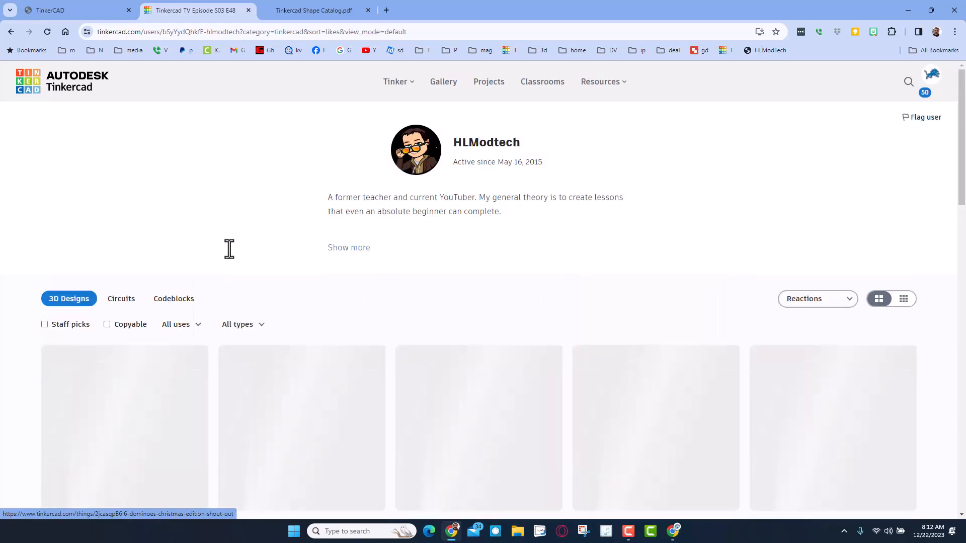
scroll(237, 249, down, 3)
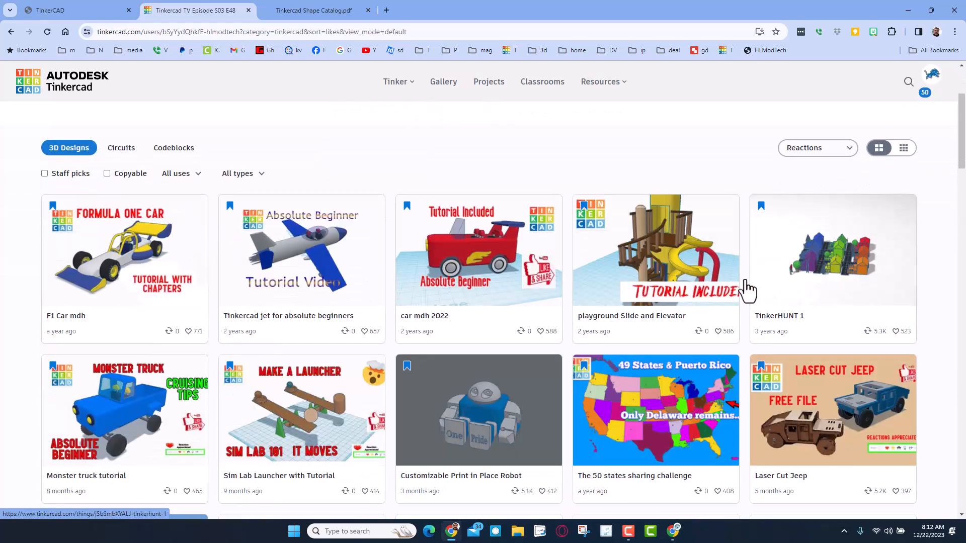
Open the Tinkercad jet for absolute beginners design, check its tutorial link and reactions, and close it
click(310, 252)
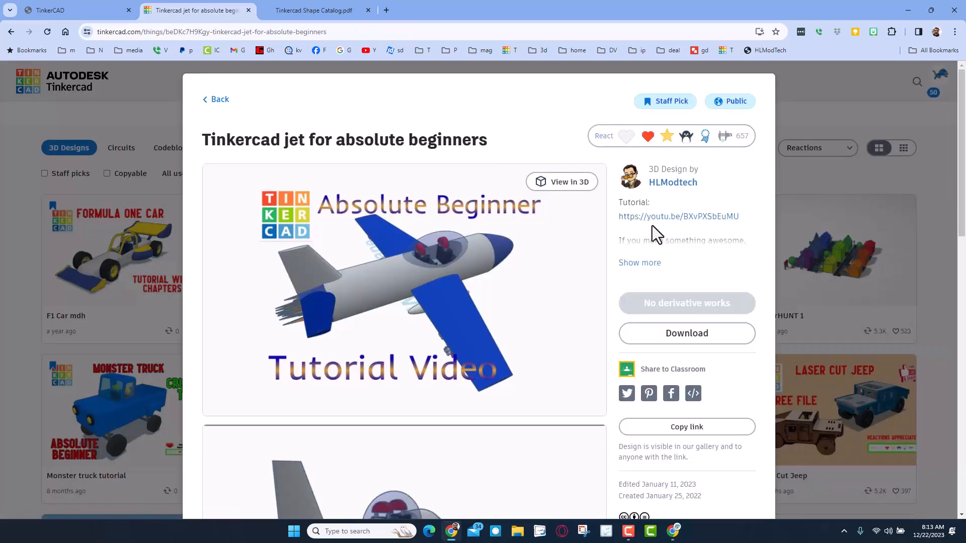
click(628, 137)
click(152, 122)
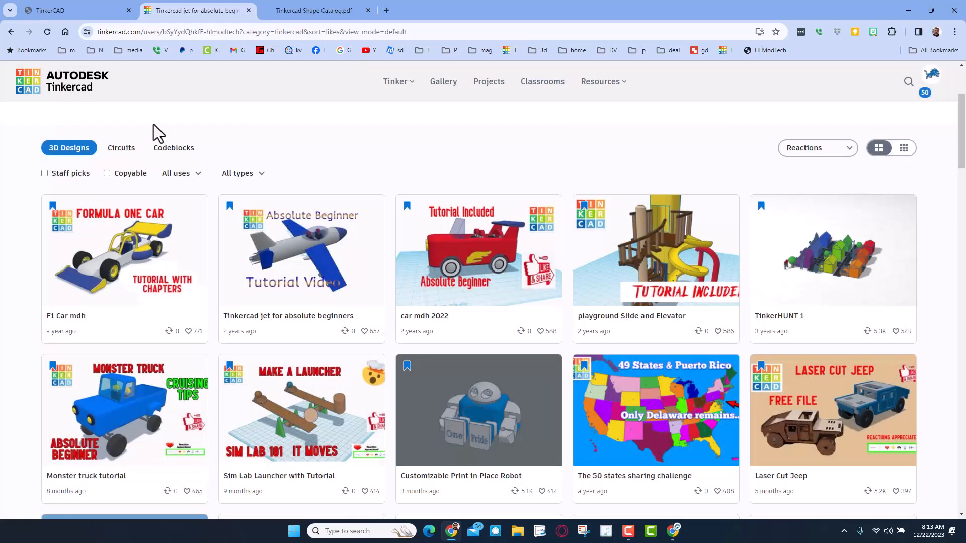